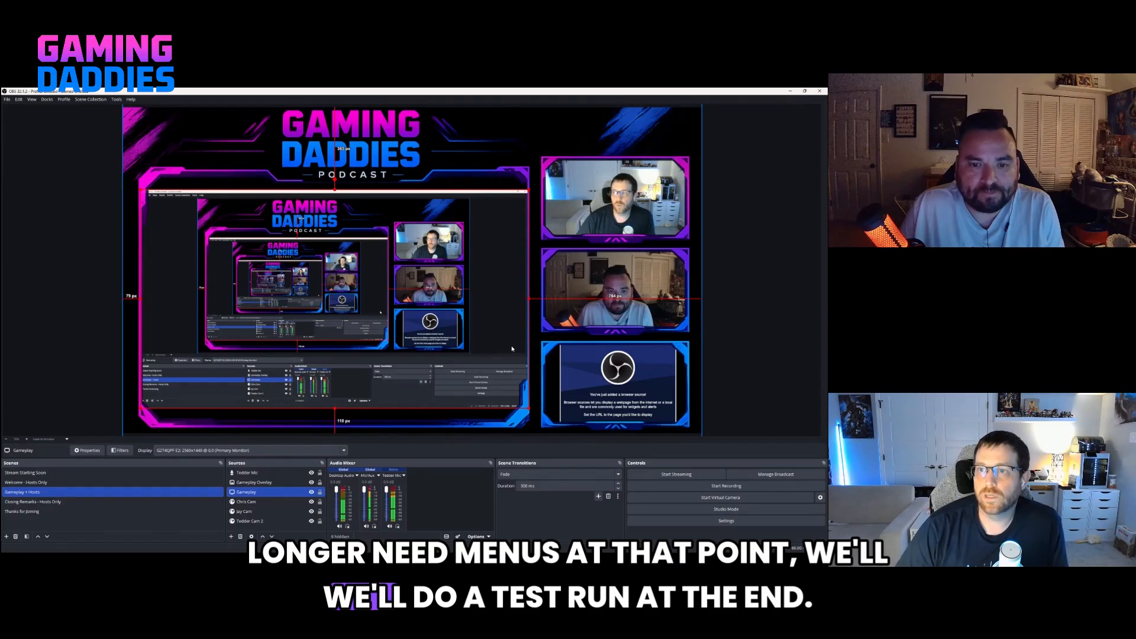
Try to duplicate the "Welcome - Hosts Only" scene under the name "Closing Remarks - Hosts Only".
left_click(40, 502)
left_click(49, 483)
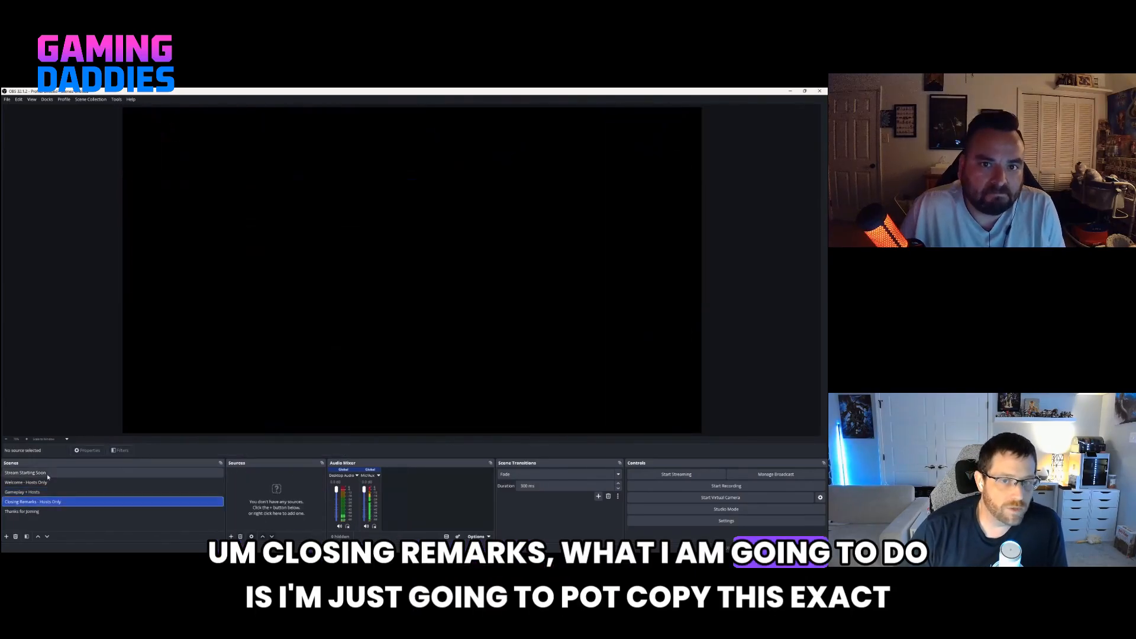
right_click(50, 481)
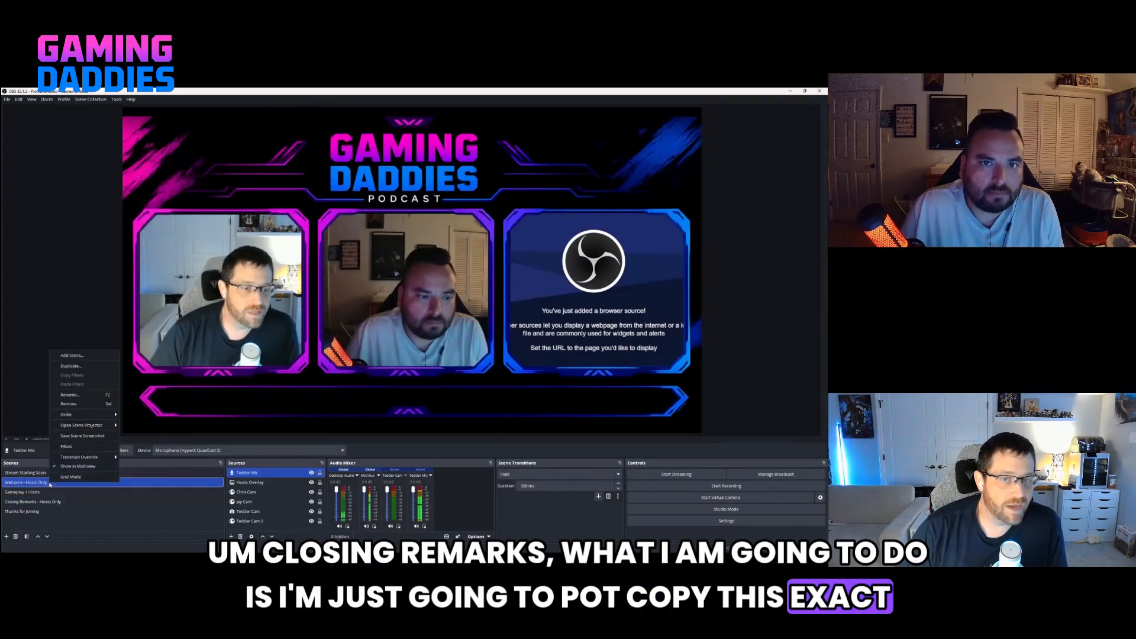
left_click(72, 366)
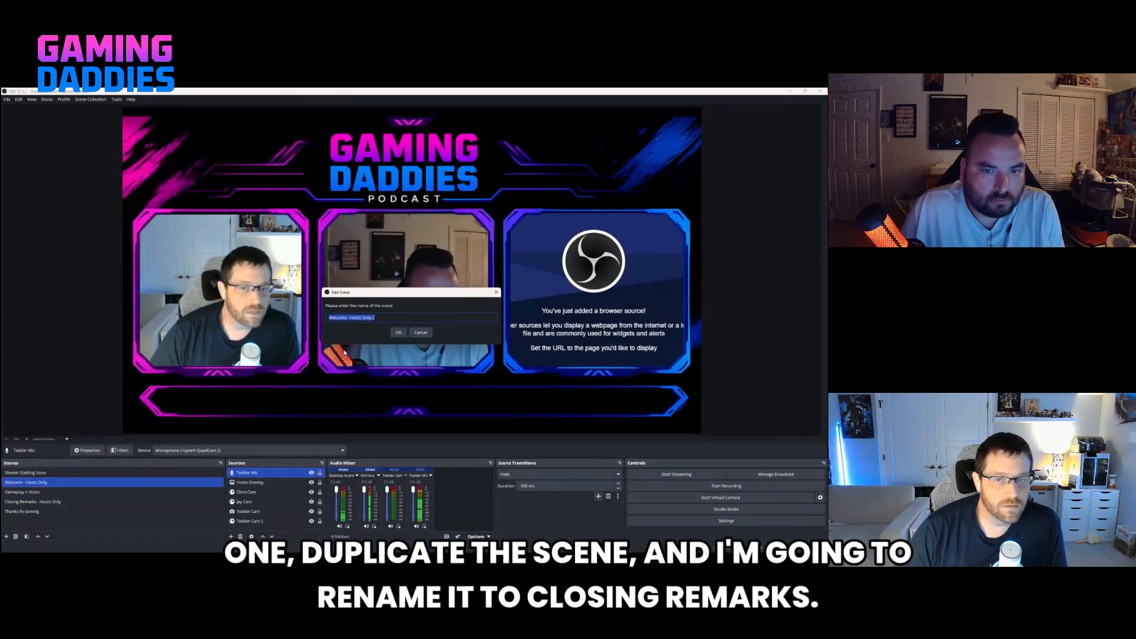
type("Closing Remark")
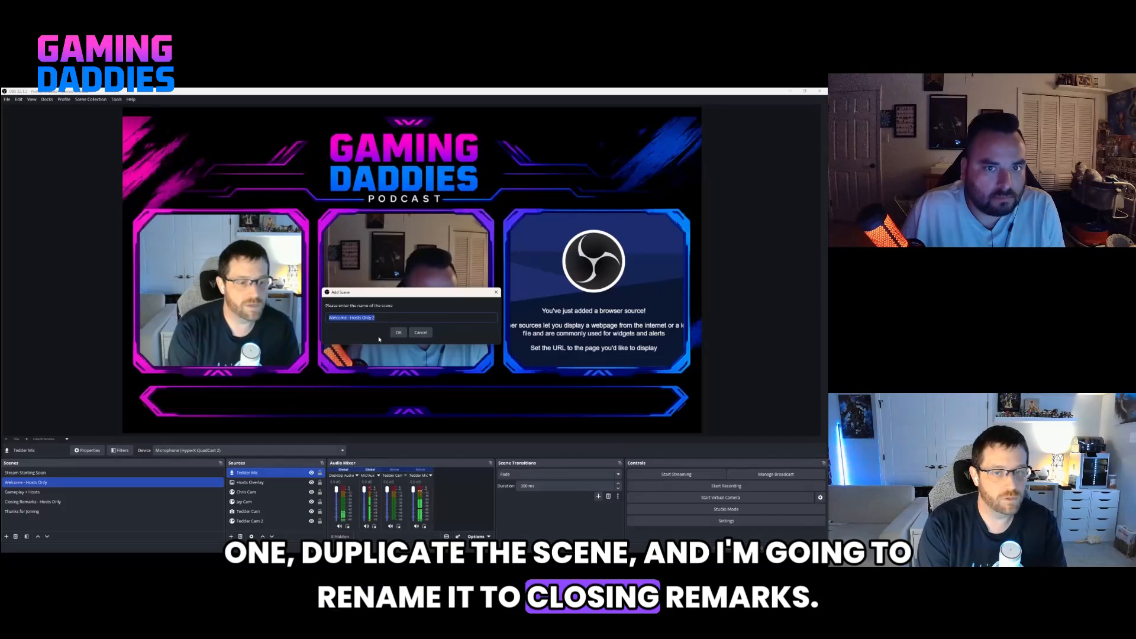
type("s - Hosts Only")
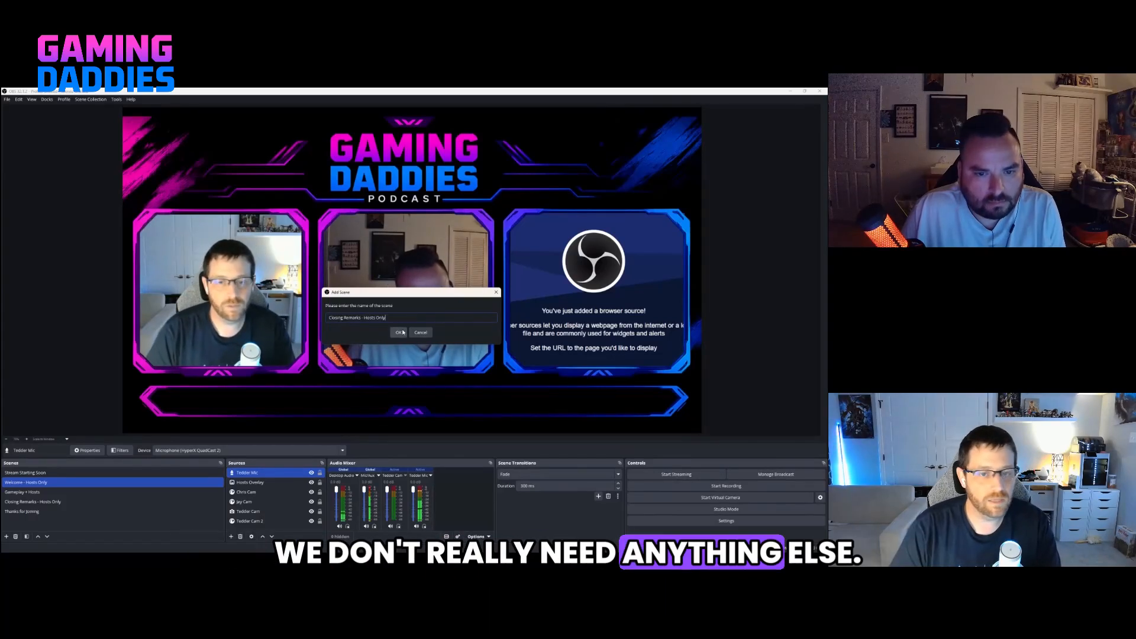
left_click(401, 332)
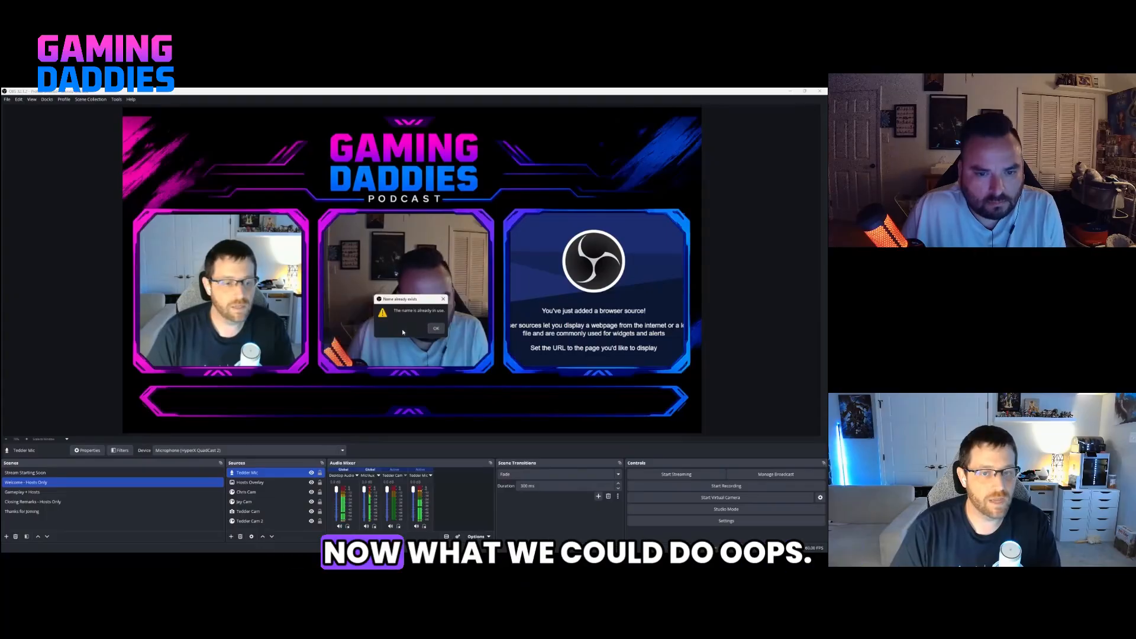
left_click(433, 329)
type("Closing Rem")
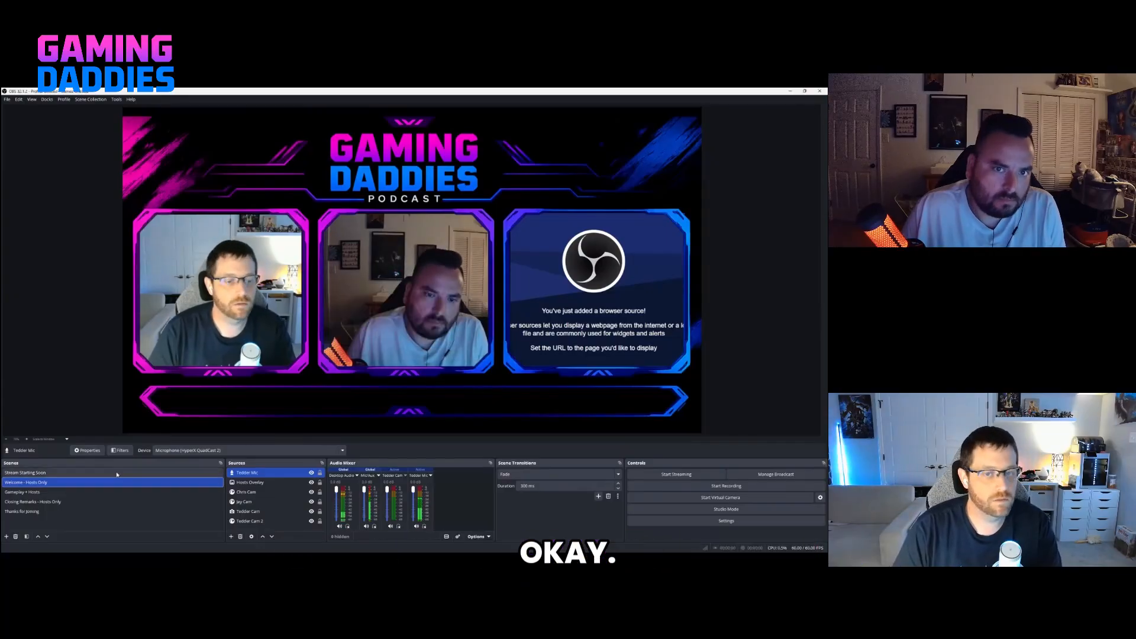
Replace the empty "Closing Remarks - Hosts Only" scene with a same-named duplicate of "Welcome - Hosts Only", placed below "Gameplay + Hosts".
left_click(33, 501)
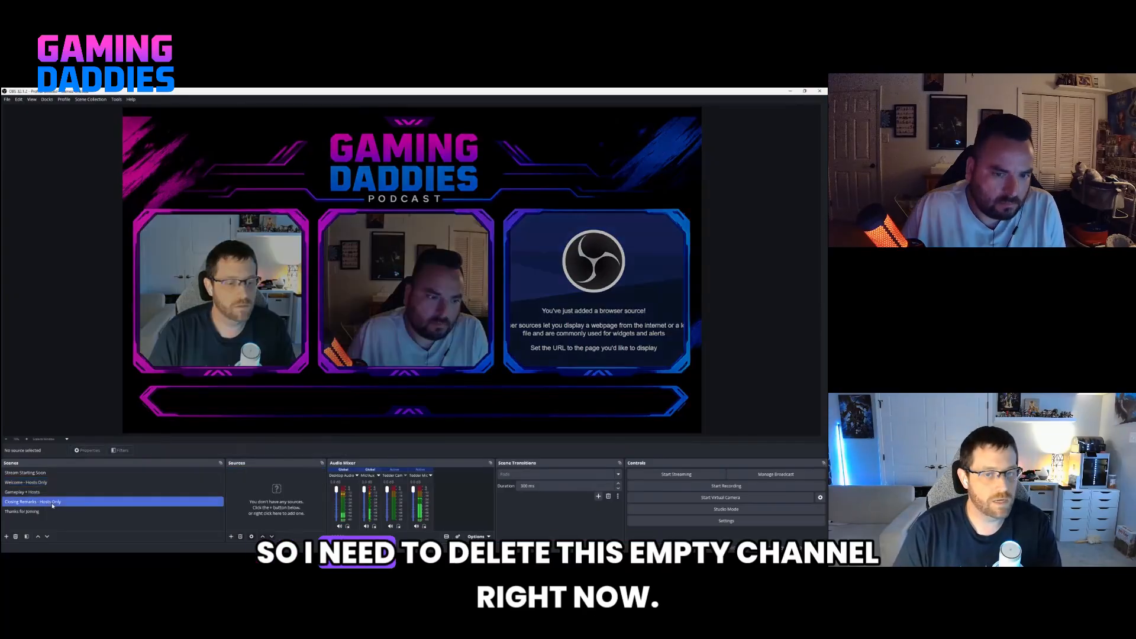
left_click(16, 537)
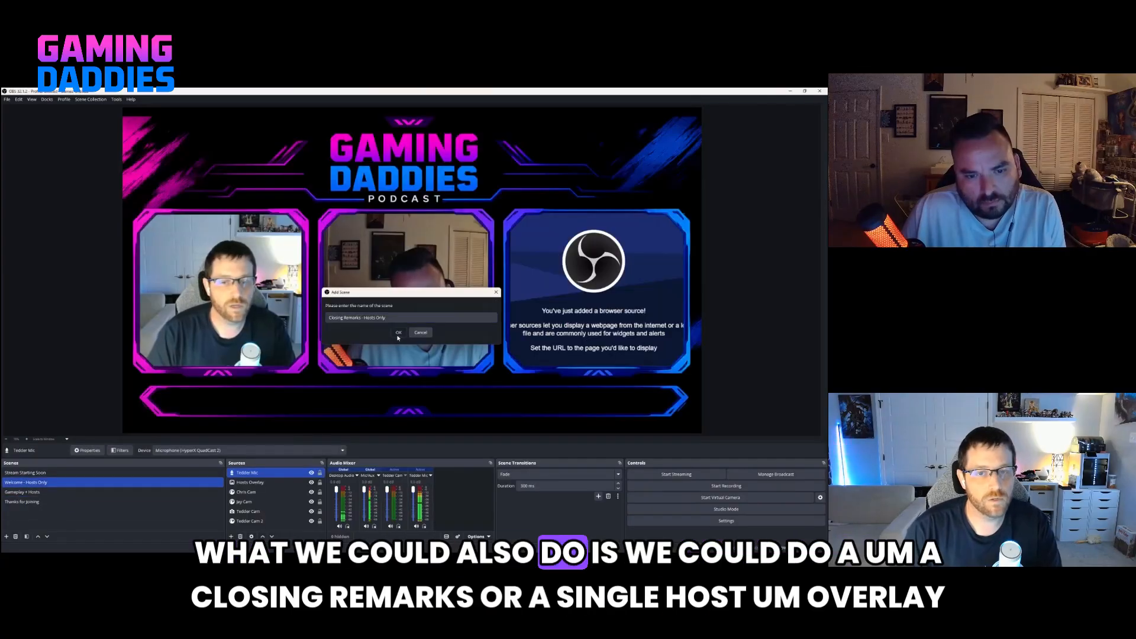
left_click(398, 334)
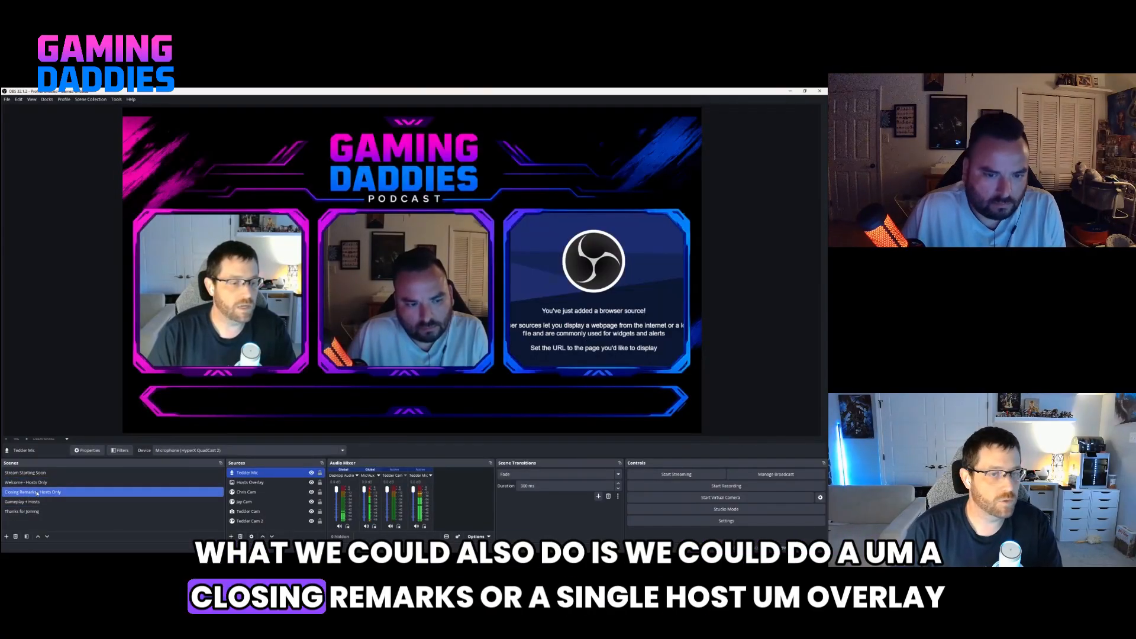
left_click_drag(37, 493, 35, 505)
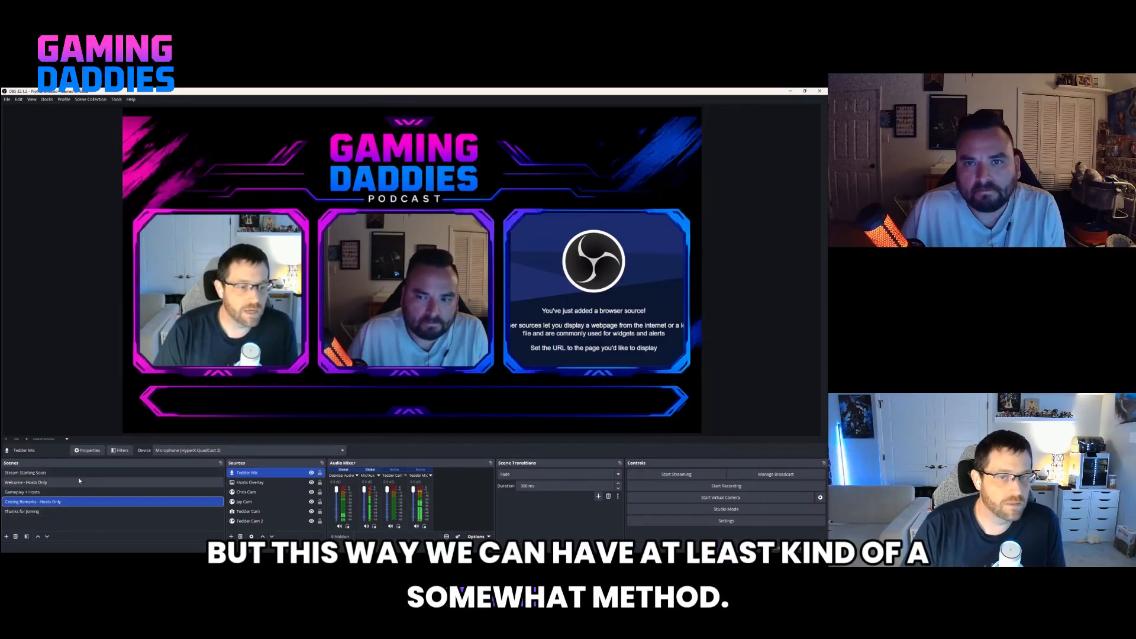
Add an Image source to the "Thanks for Joining" scene using the "Thanks for joining us!" artwork from the Downloads folder.
left_click(71, 512)
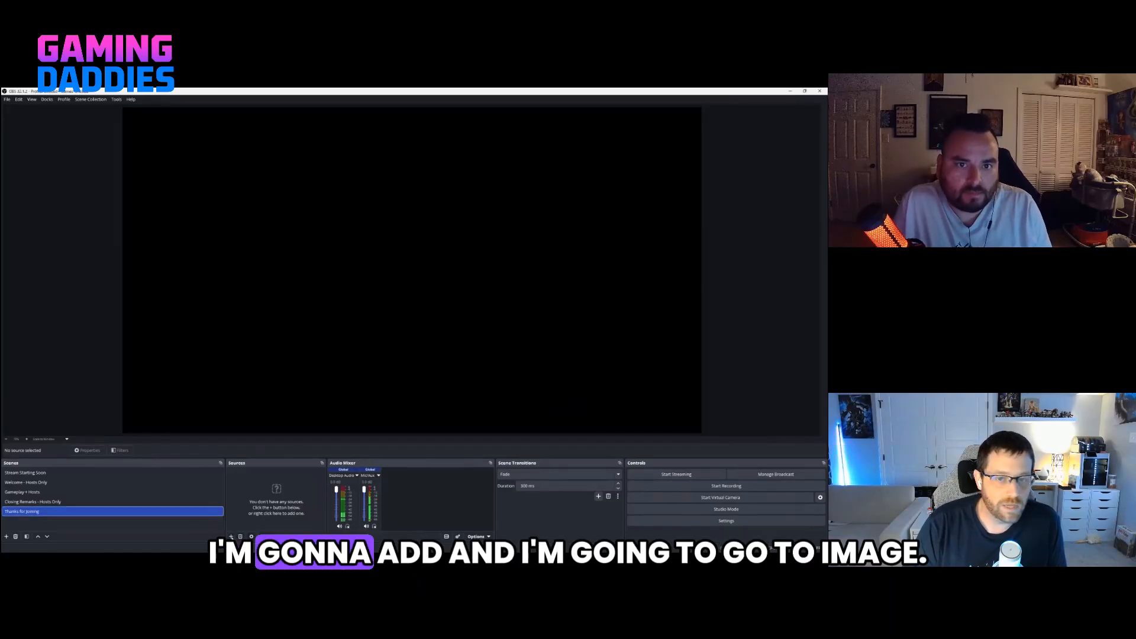
left_click(231, 536)
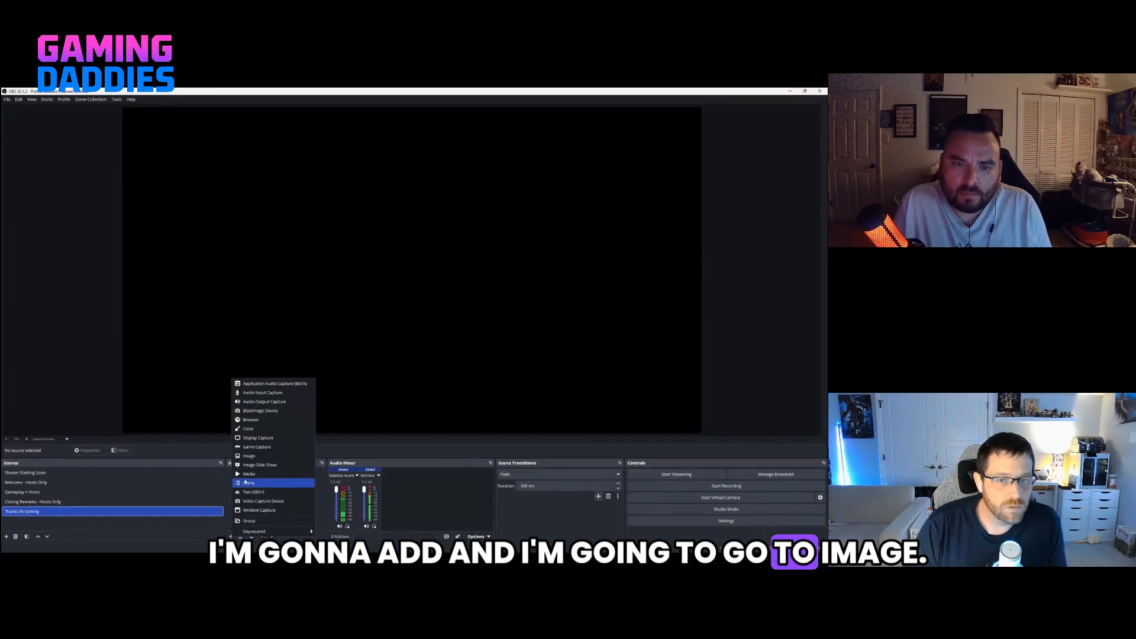
left_click(249, 456)
left_click(441, 366)
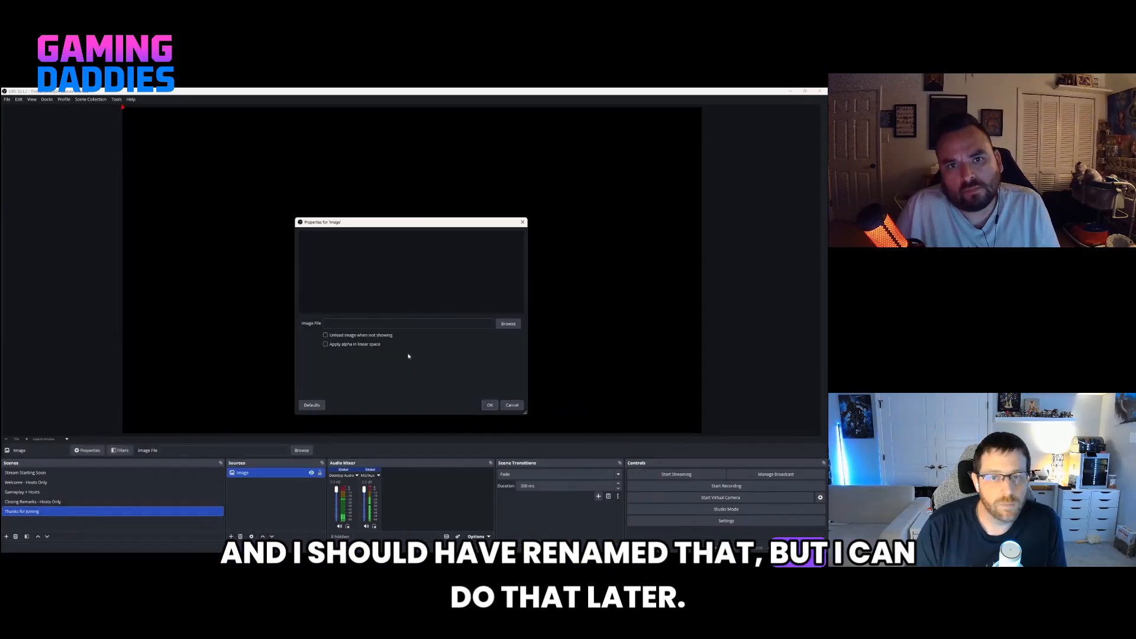
left_click(508, 323)
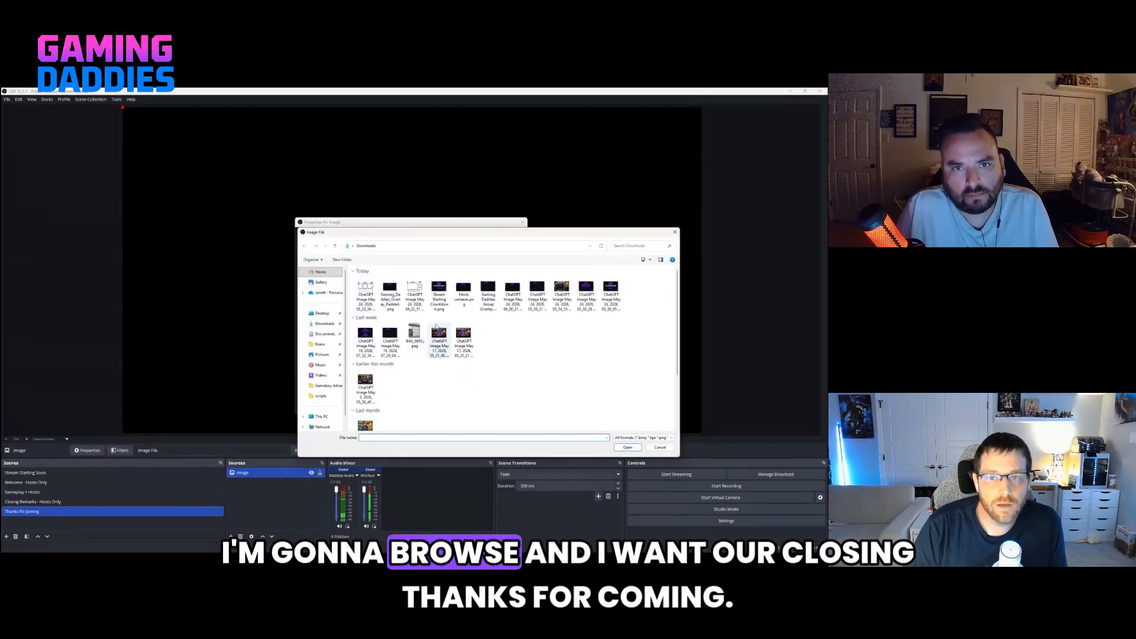
left_click(586, 299)
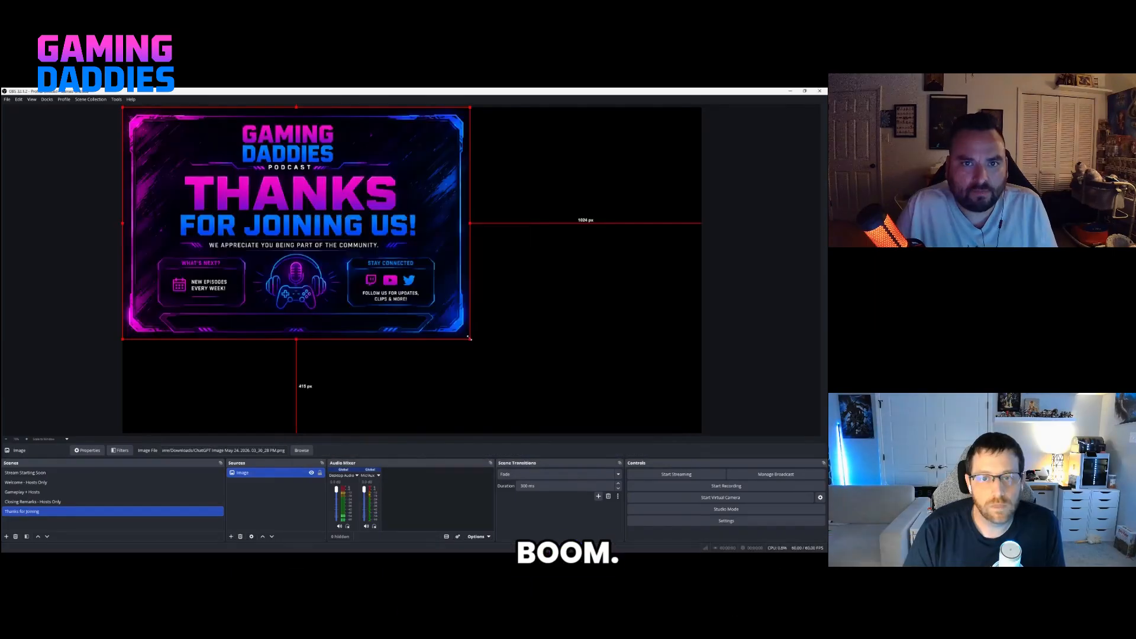
Enlarge the thank-you image until it covers the full canvas height and centre it horizontally.
left_click_drag(469, 330, 615, 395)
left_click_drag(528, 373, 614, 365)
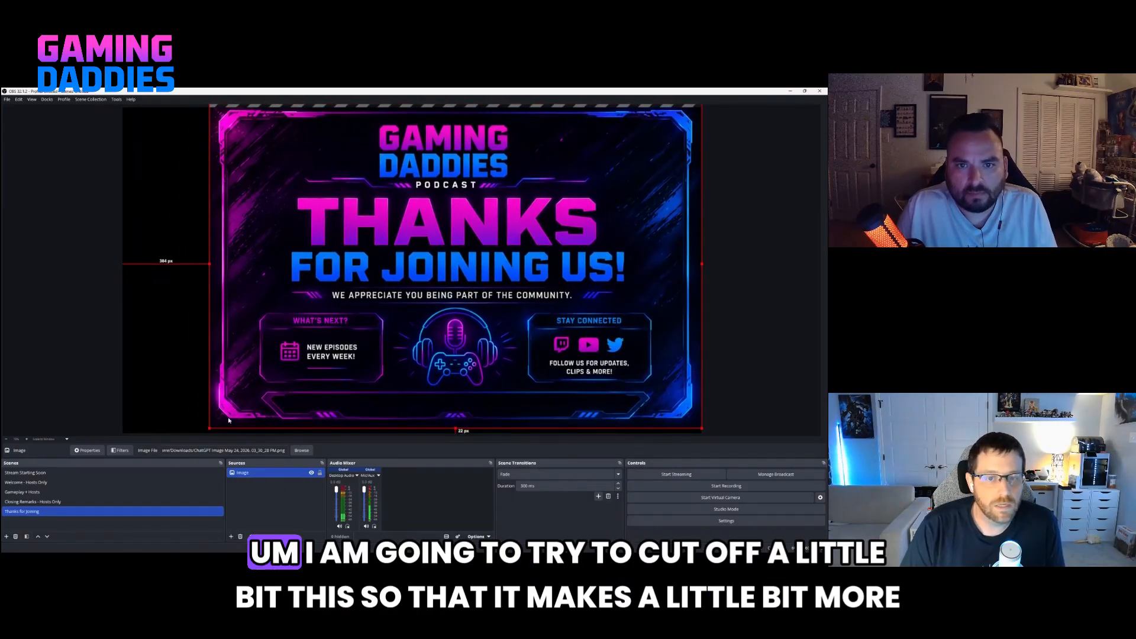
left_click_drag(211, 429, 188, 443)
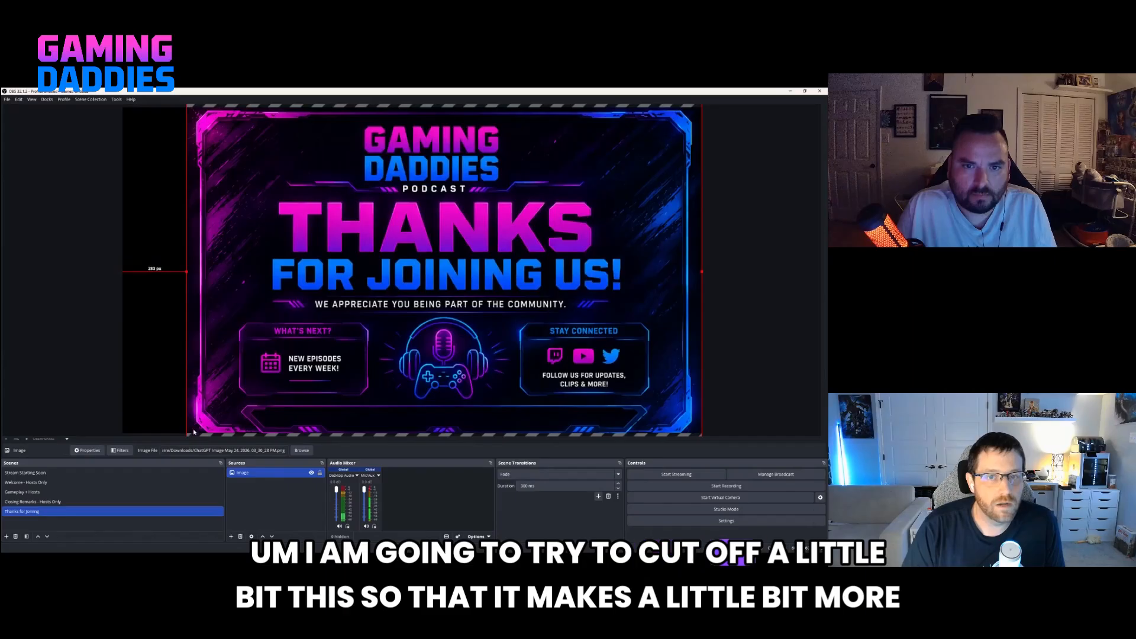
left_click_drag(258, 414, 225, 413)
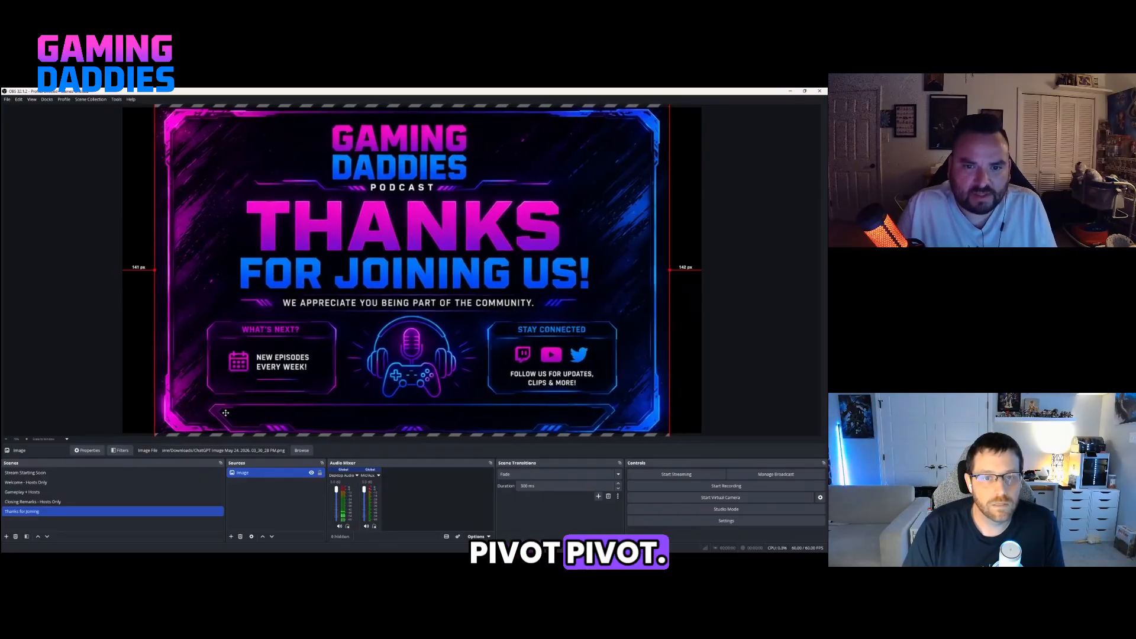
left_click(736, 366)
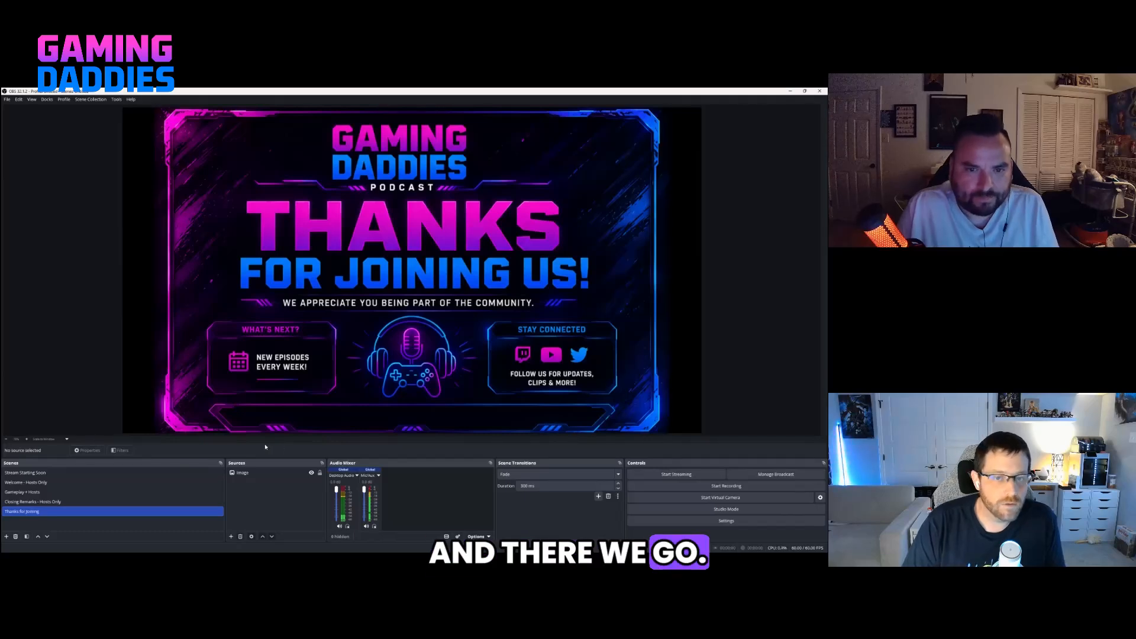
Review all five scenes in order, from "Stream Starting Soon" through to "Thanks for Joining".
left_click(77, 473)
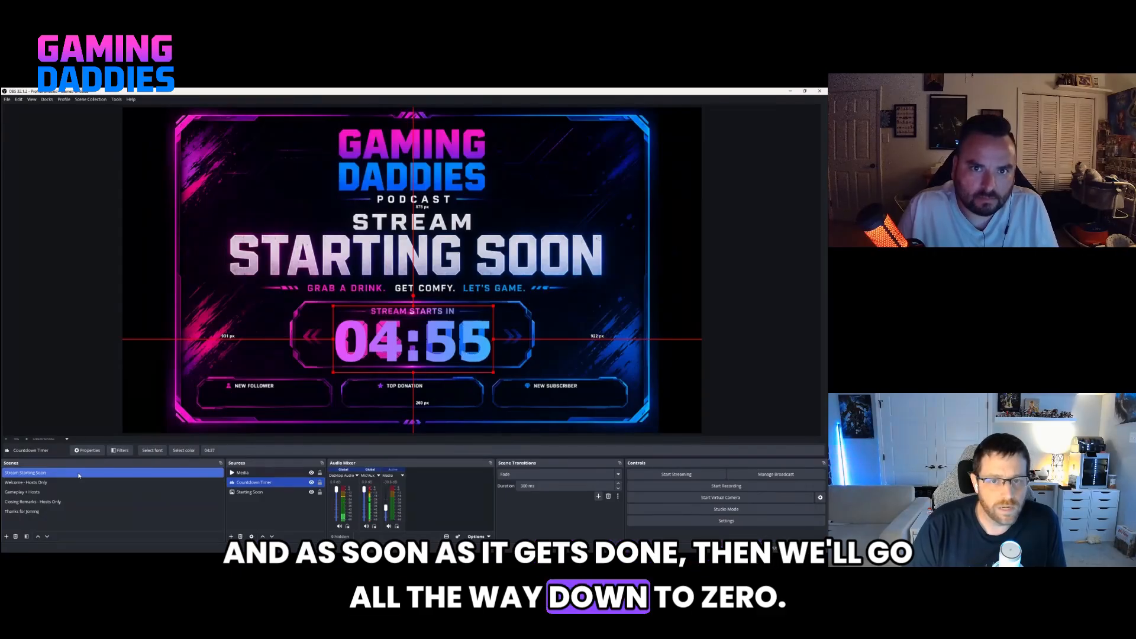
left_click(46, 483)
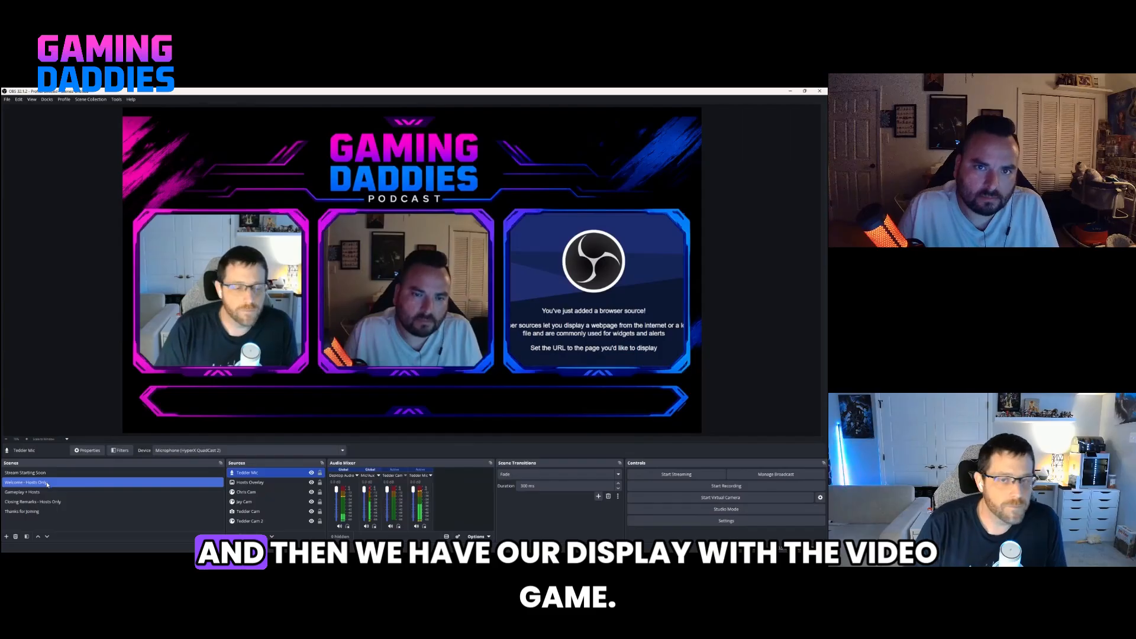
left_click(47, 493)
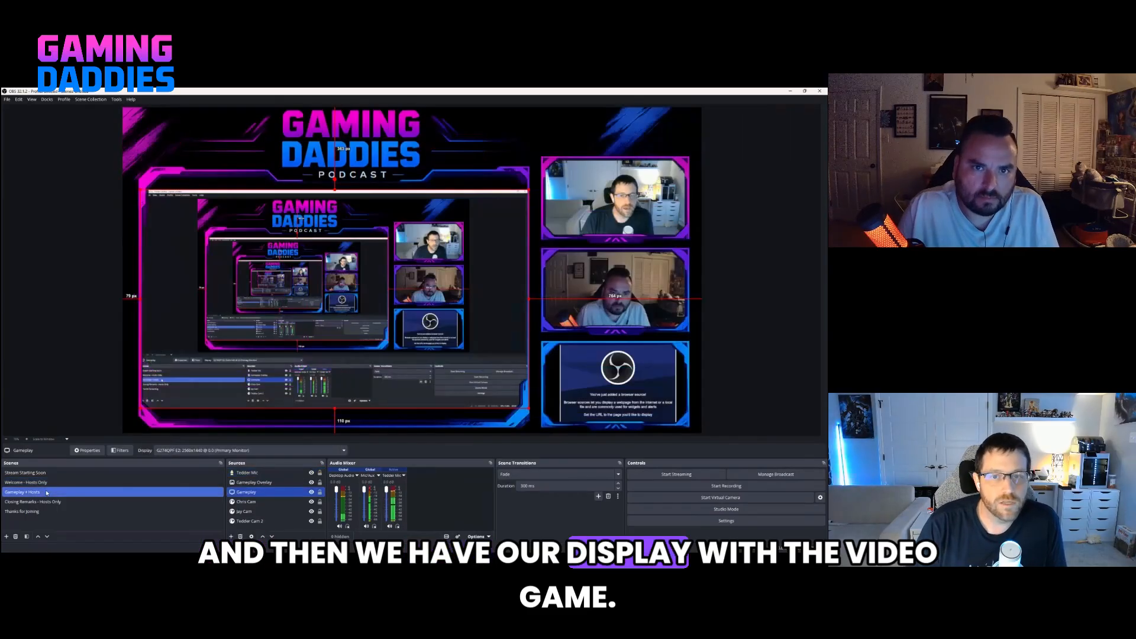
left_click(47, 504)
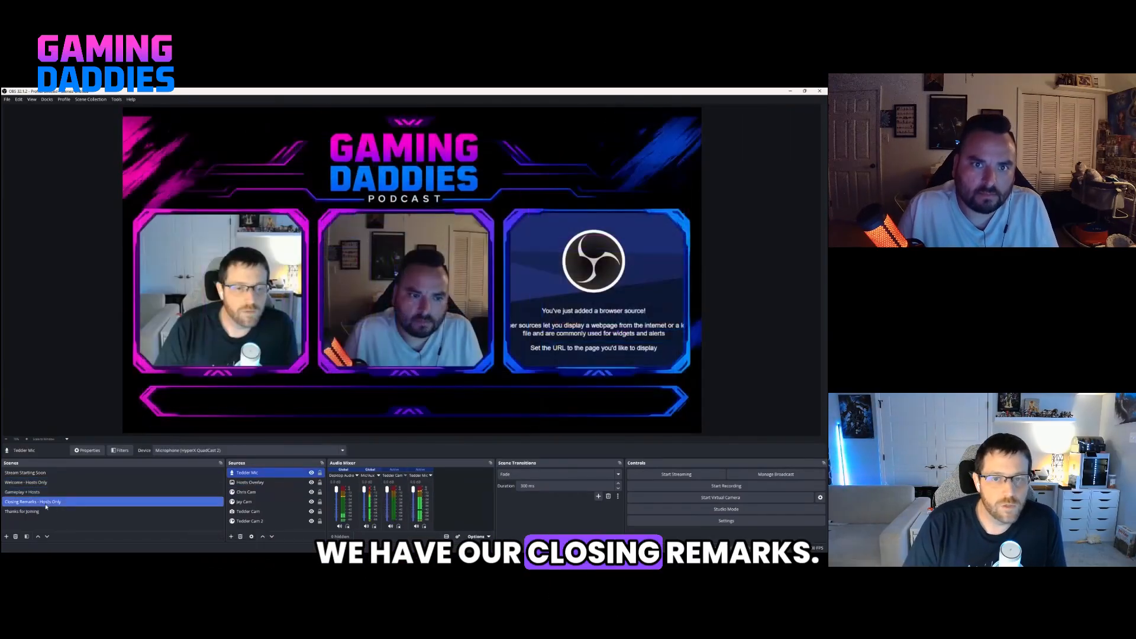
left_click(48, 512)
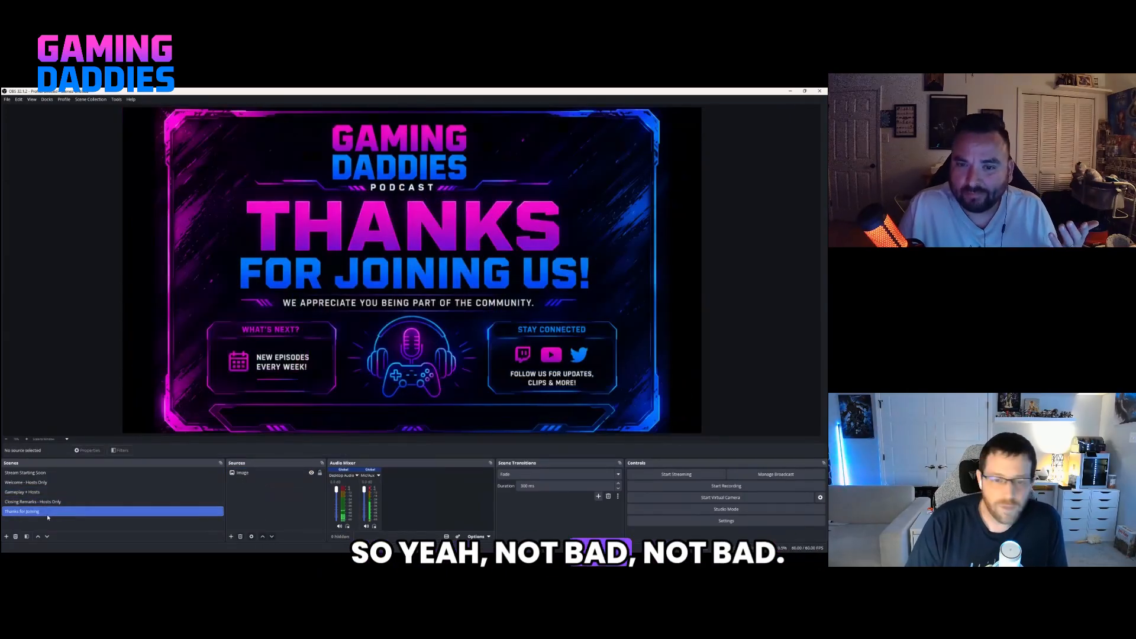
Copy the Media source from "Stream Starting Soon" and paste it as a reference into "Thanks for Joining".
left_click(35, 473)
left_click(249, 474)
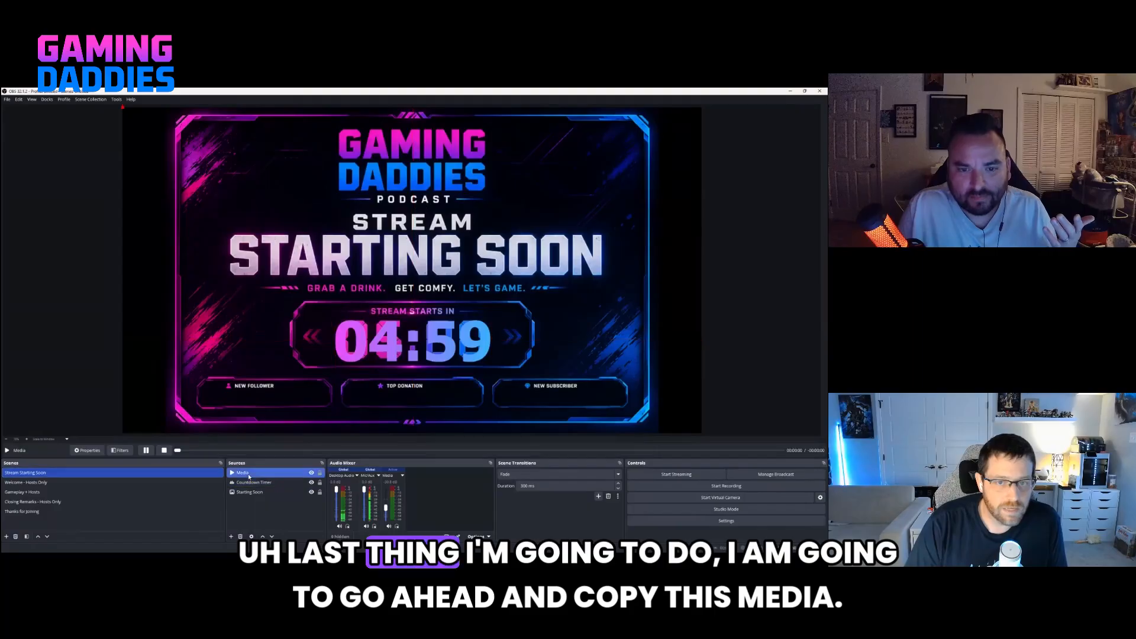
right_click(249, 475)
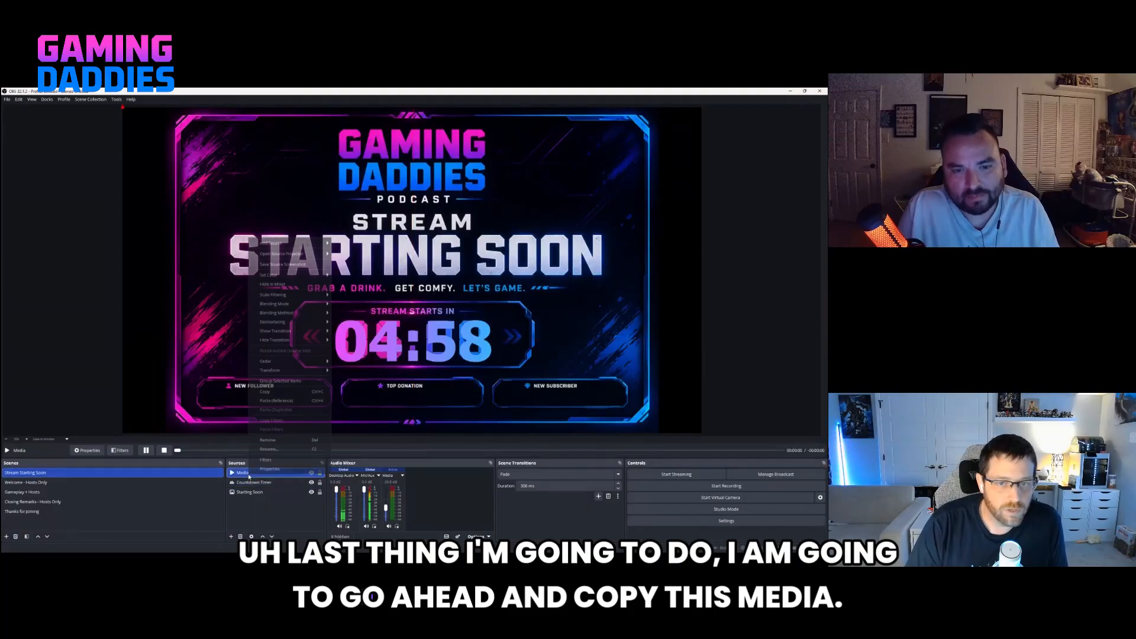
left_click(261, 397)
left_click(59, 512)
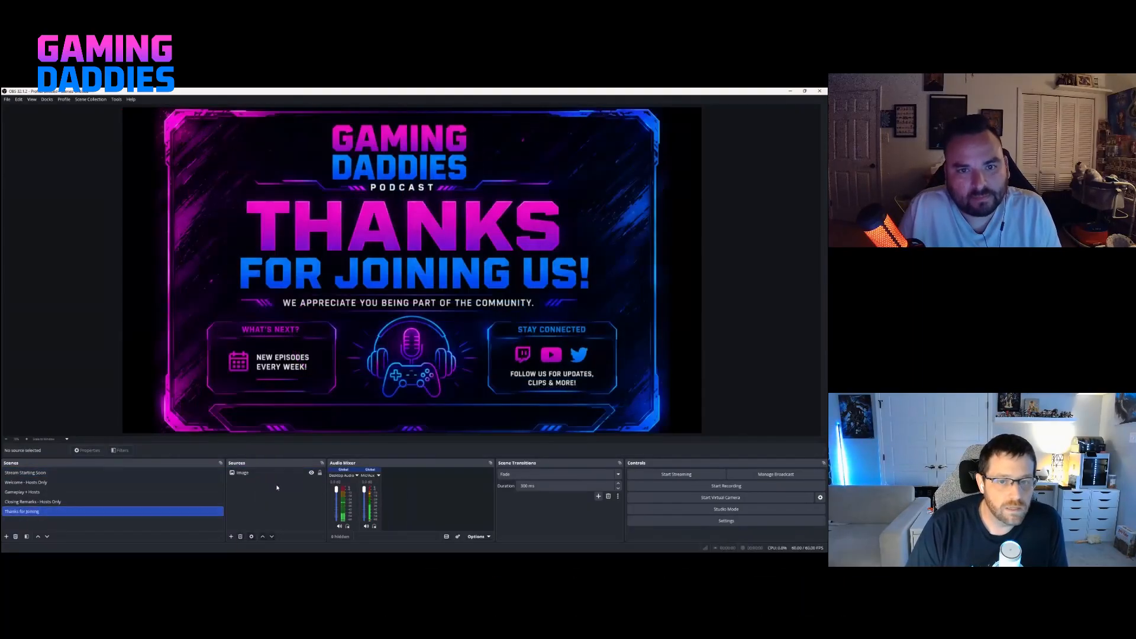
right_click(277, 488)
left_click(290, 501)
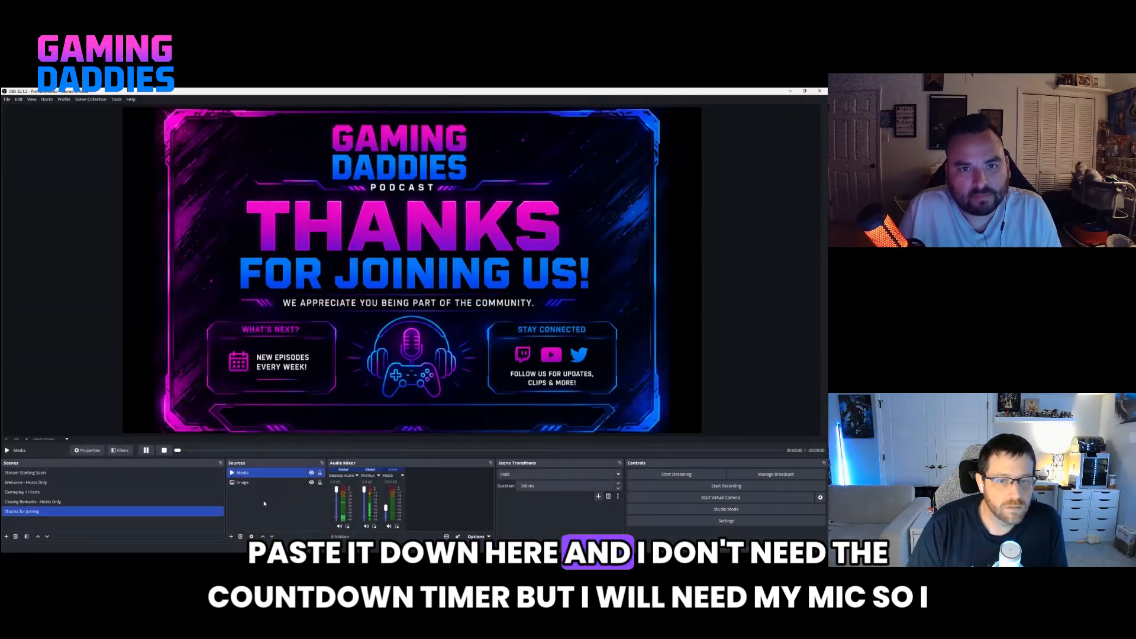
Copy the microphone source from "Closing Remarks - Hosts Only" and paste it as a reference into "Thanks for Joining".
left_click(77, 473)
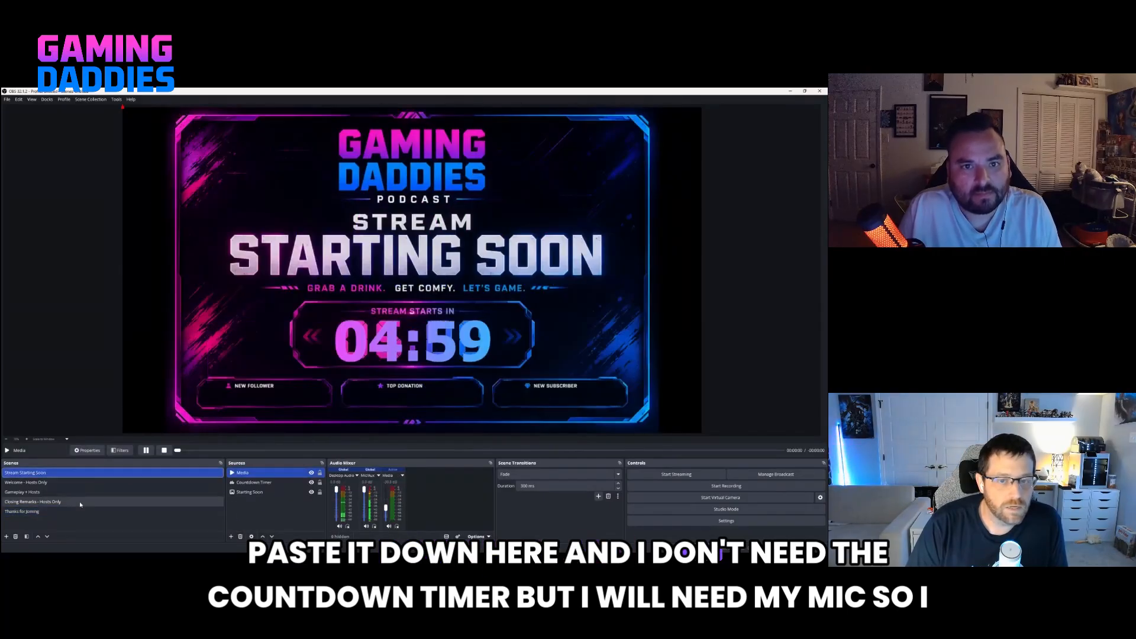
left_click(196, 511)
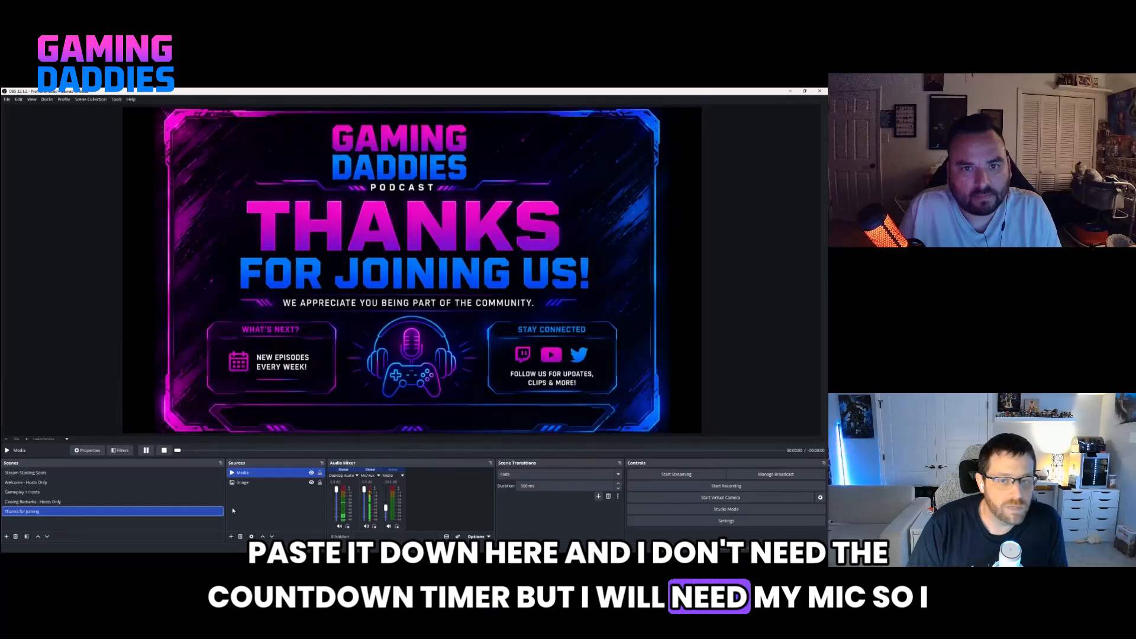
left_click(120, 501)
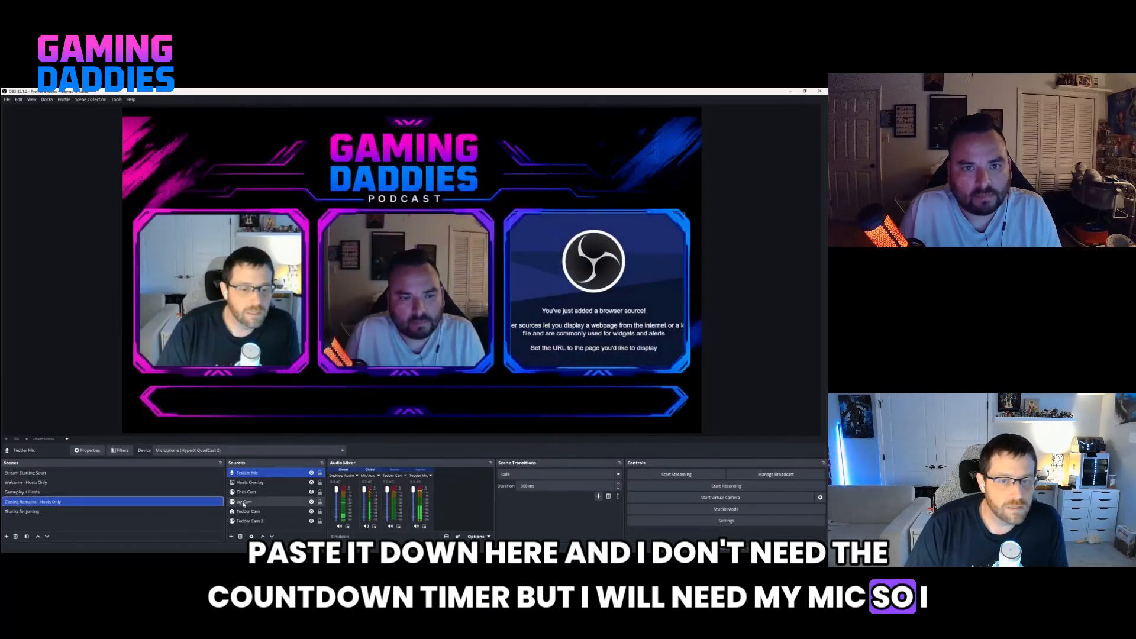
right_click(251, 476)
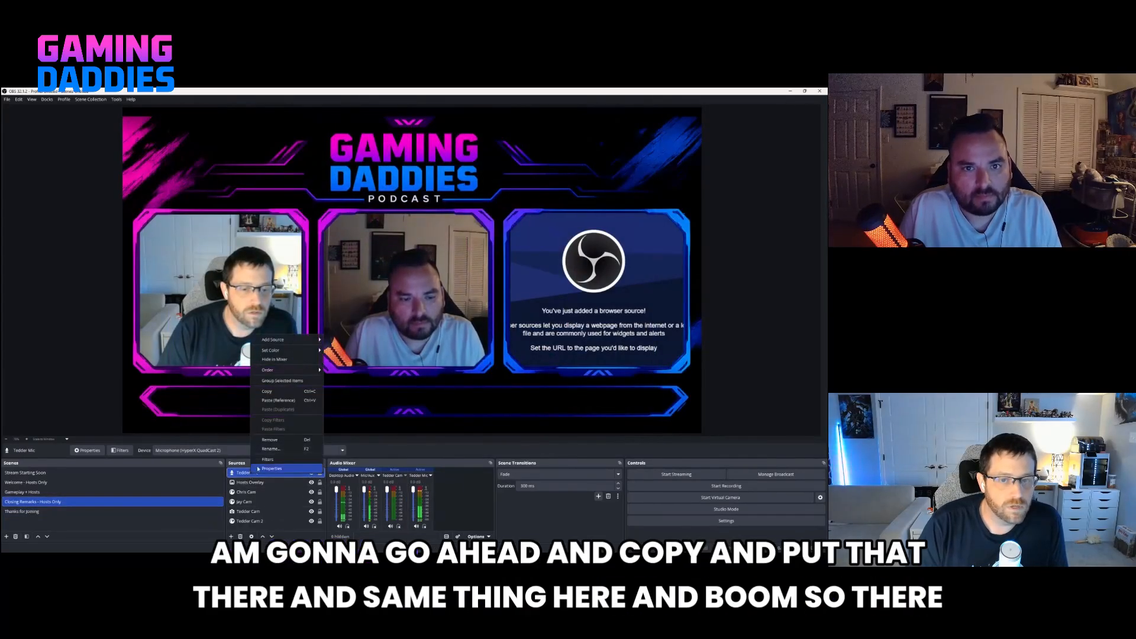
left_click(279, 401)
left_click(24, 512)
right_click(269, 503)
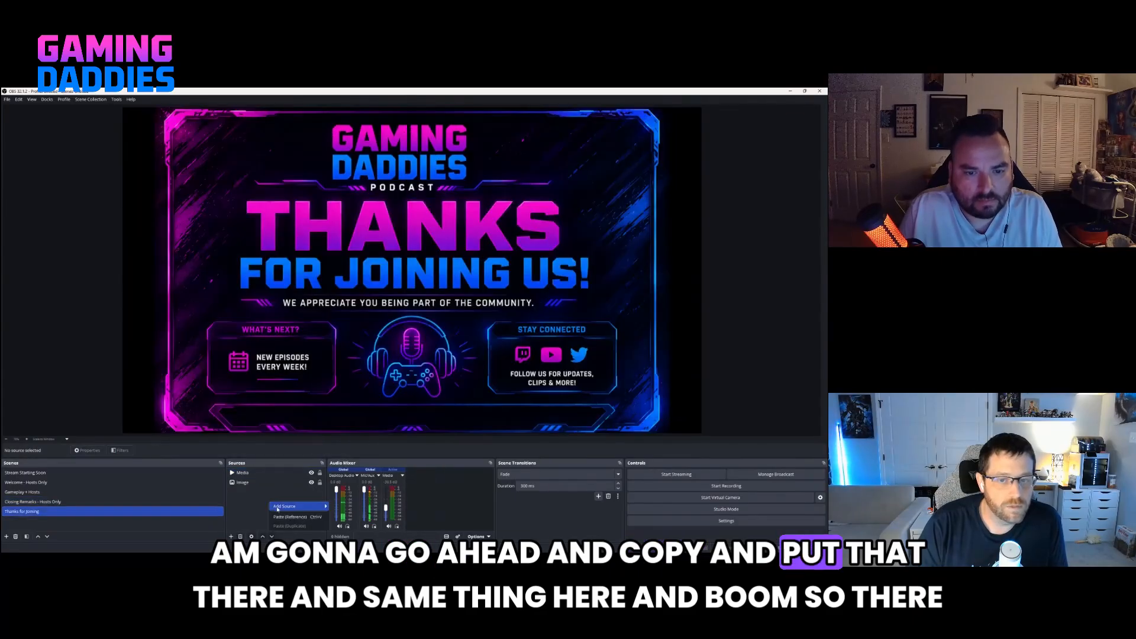
left_click(290, 517)
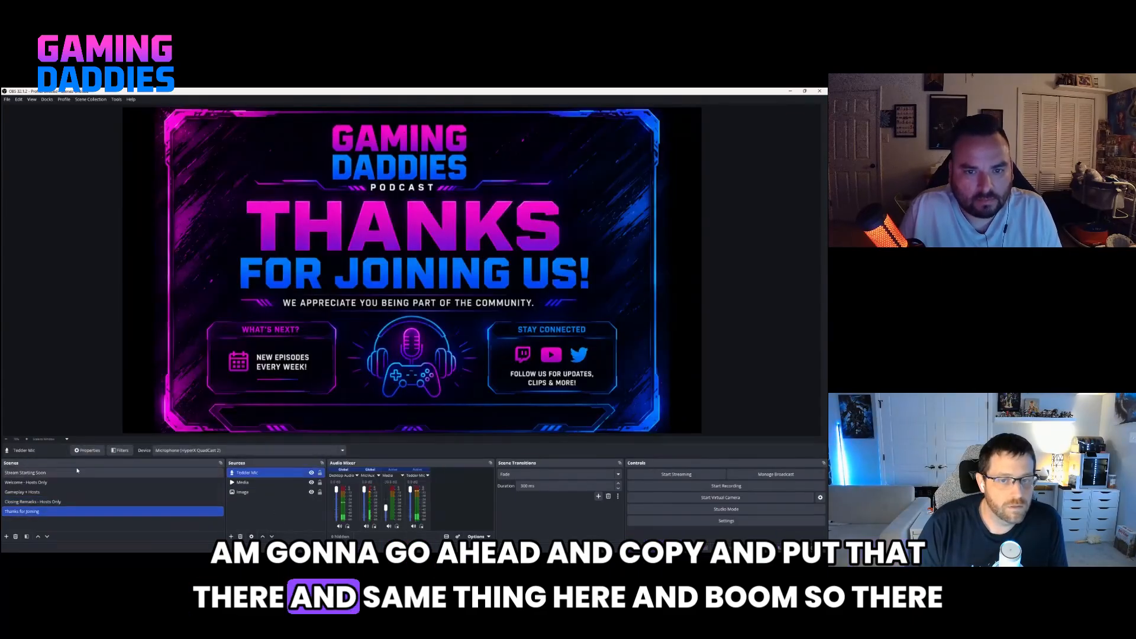
Paste the copied microphone source as a reference into the "Stream Starting Soon" scene.
left_click(77, 472)
right_click(261, 512)
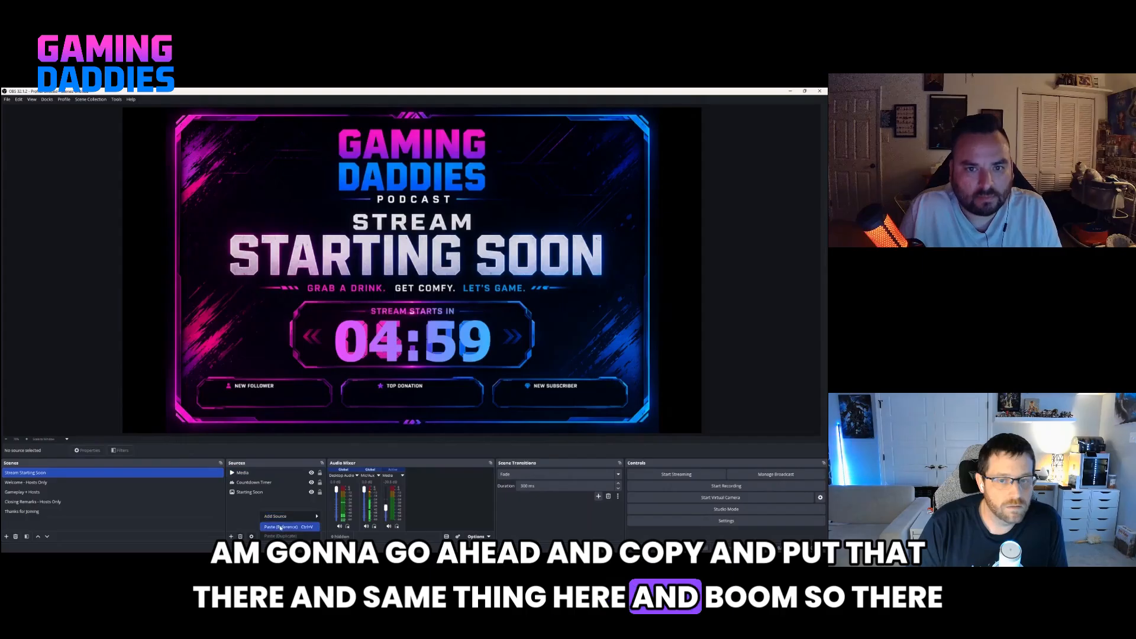
left_click(280, 527)
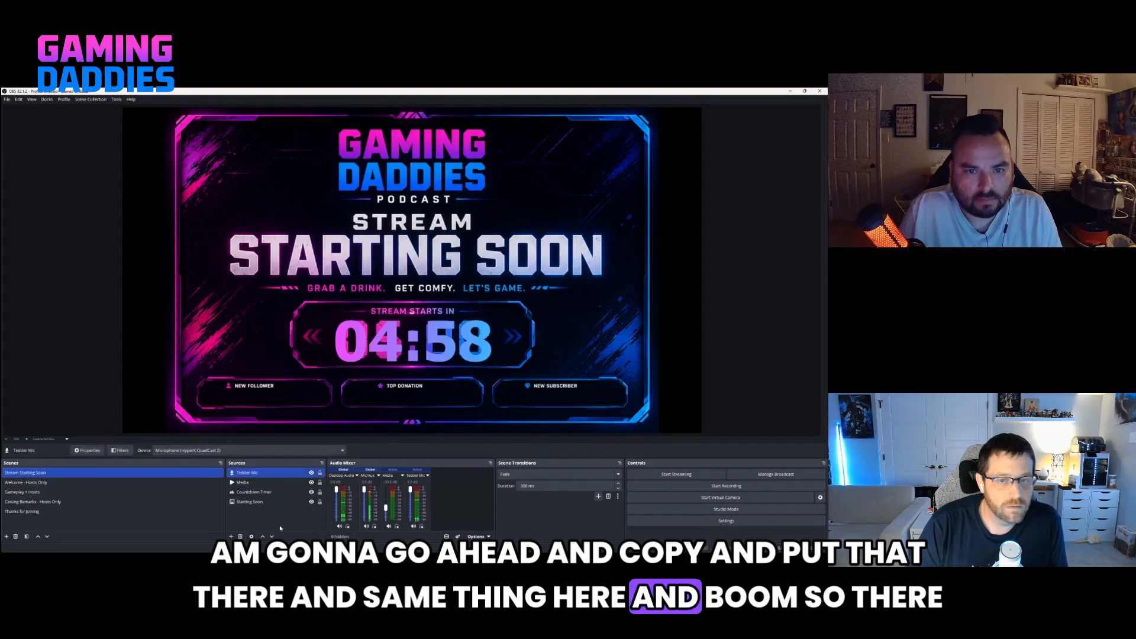
Duplicate the "Gameplay + Hosts" scene, accepting the suggested name for the copy.
left_click(44, 493)
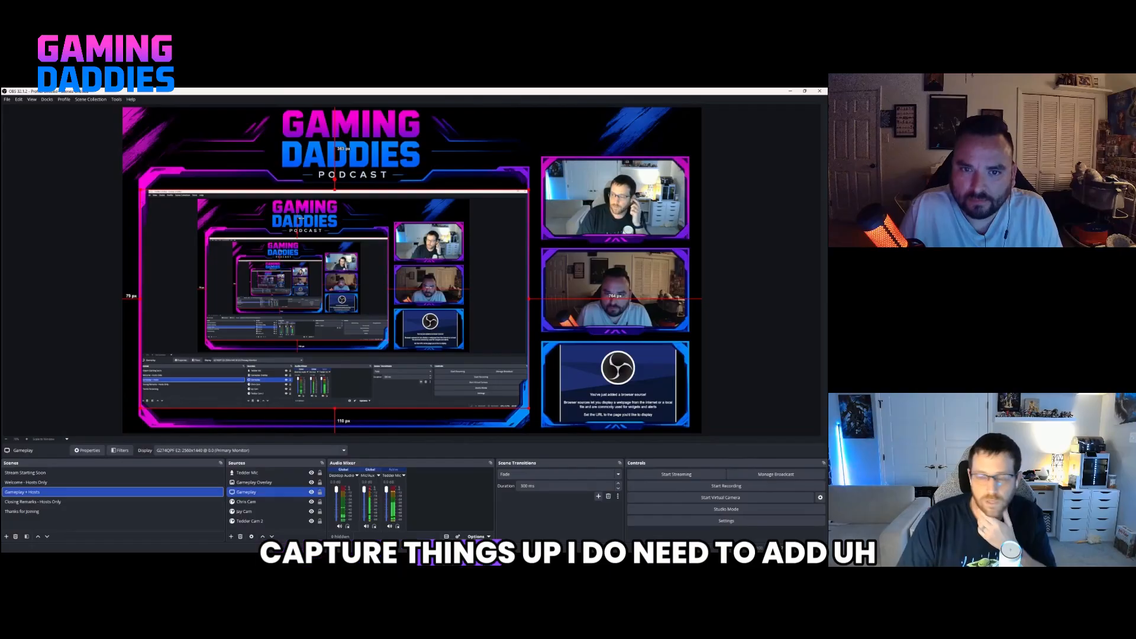
mouse_move(181, 552)
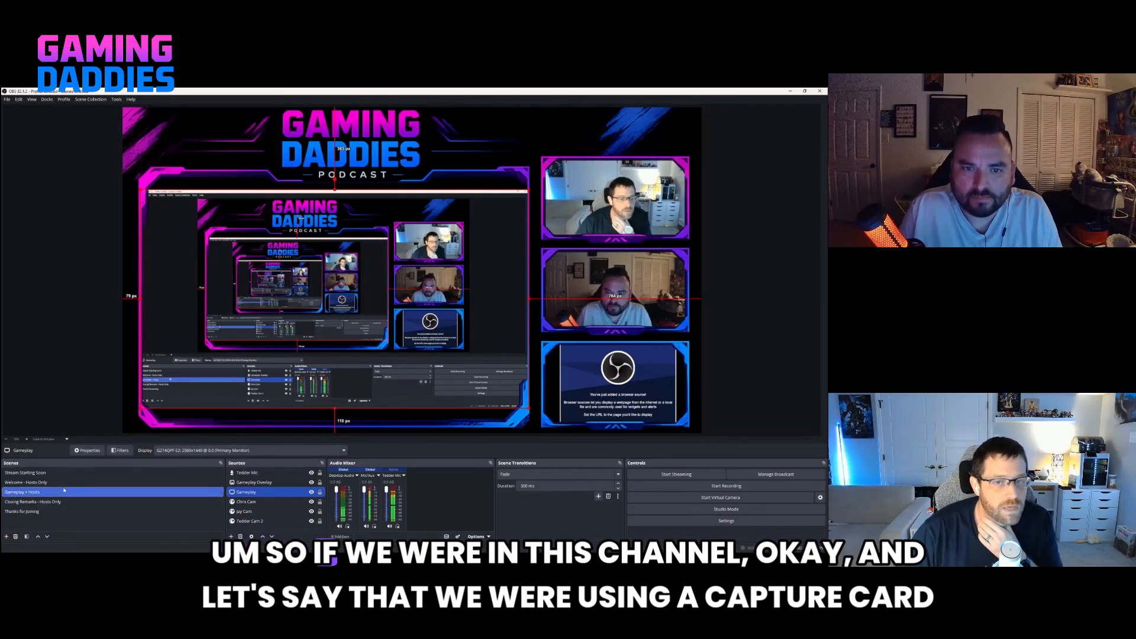
left_click(254, 482)
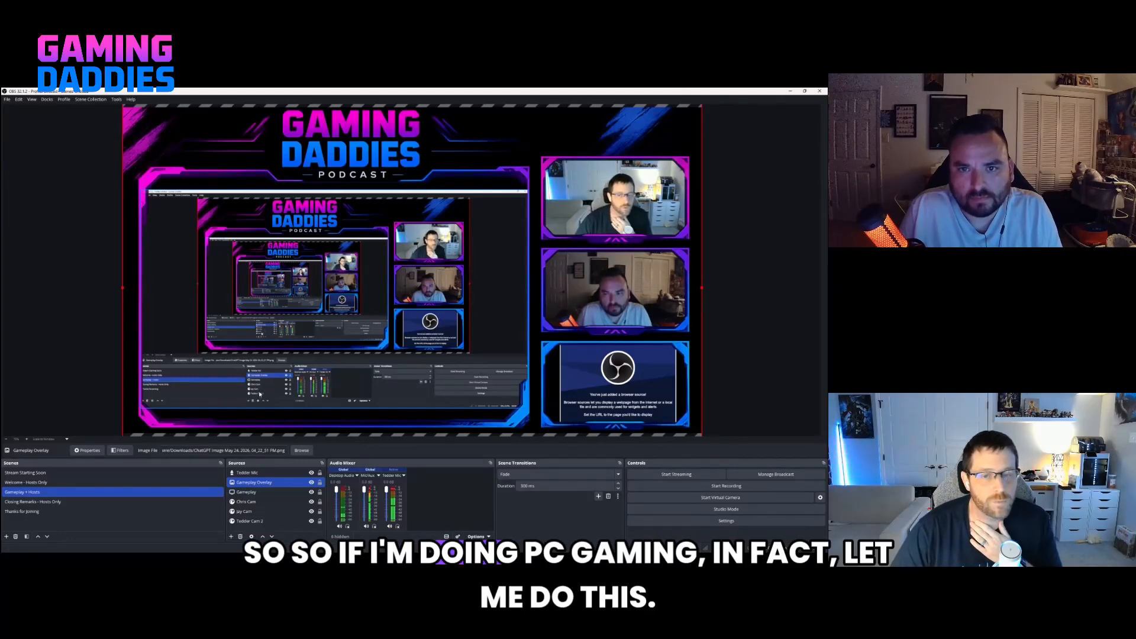
right_click(45, 493)
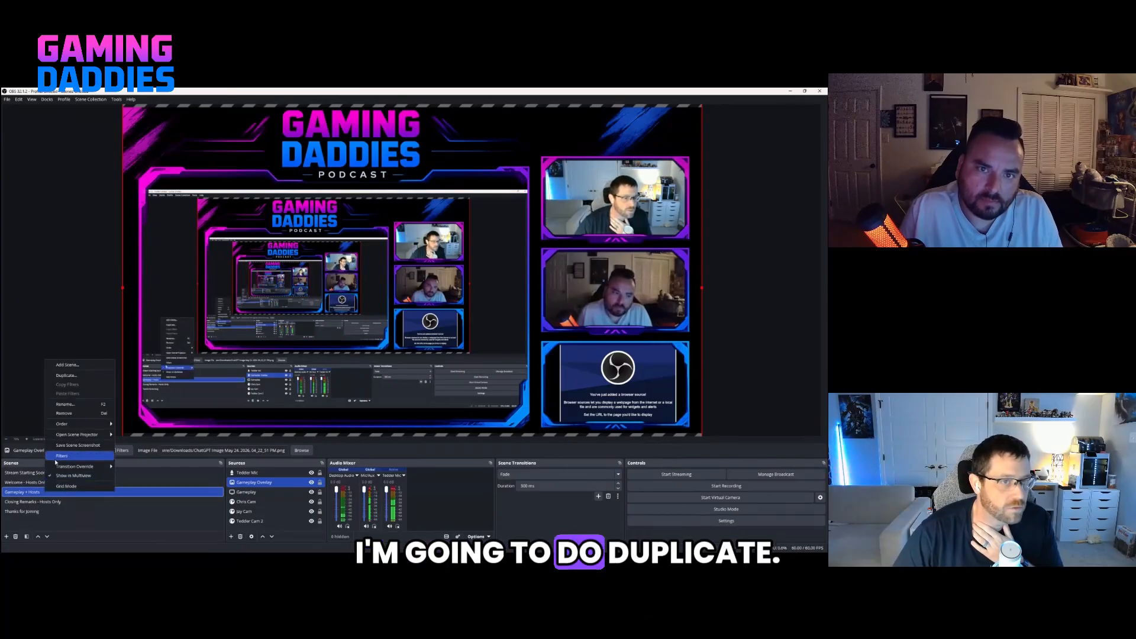
left_click(66, 375)
key("Return")
Rename the duplicated gameplay scene to "Gameplay + Hosts Capture Card".
right_click(72, 504)
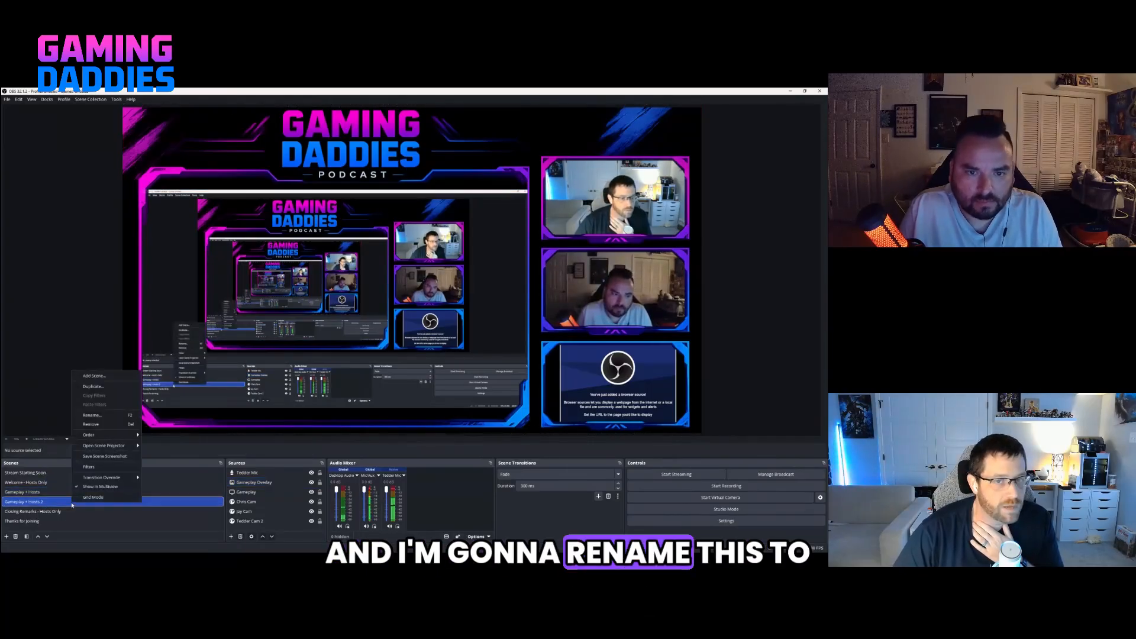
left_click(94, 418)
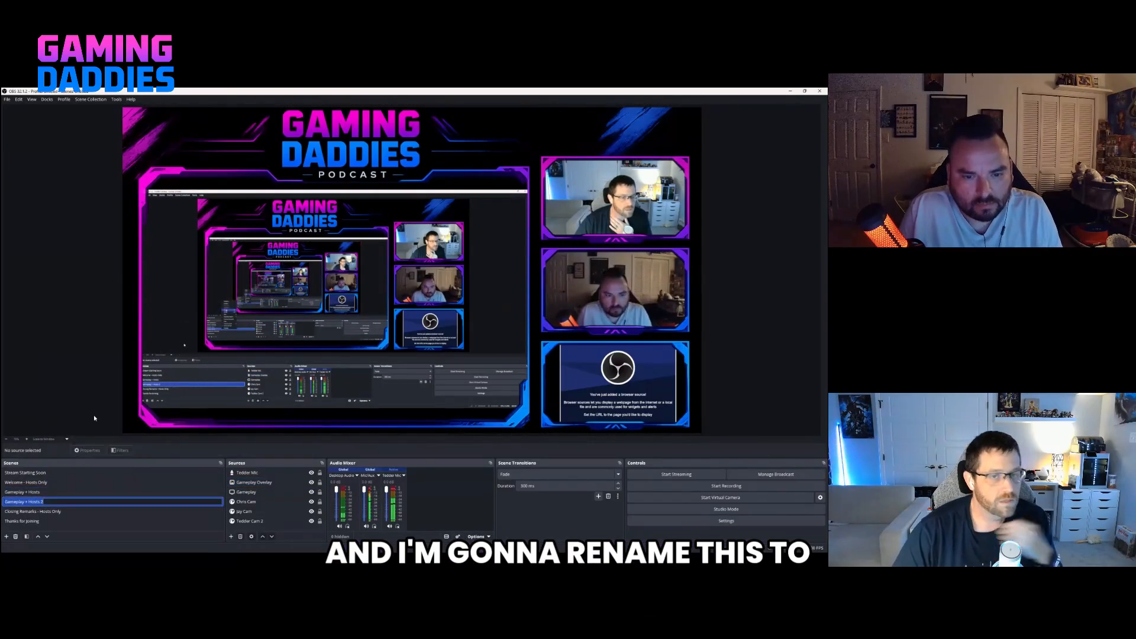
left_click(43, 501)
key("BackSpace")
type("Capture Card")
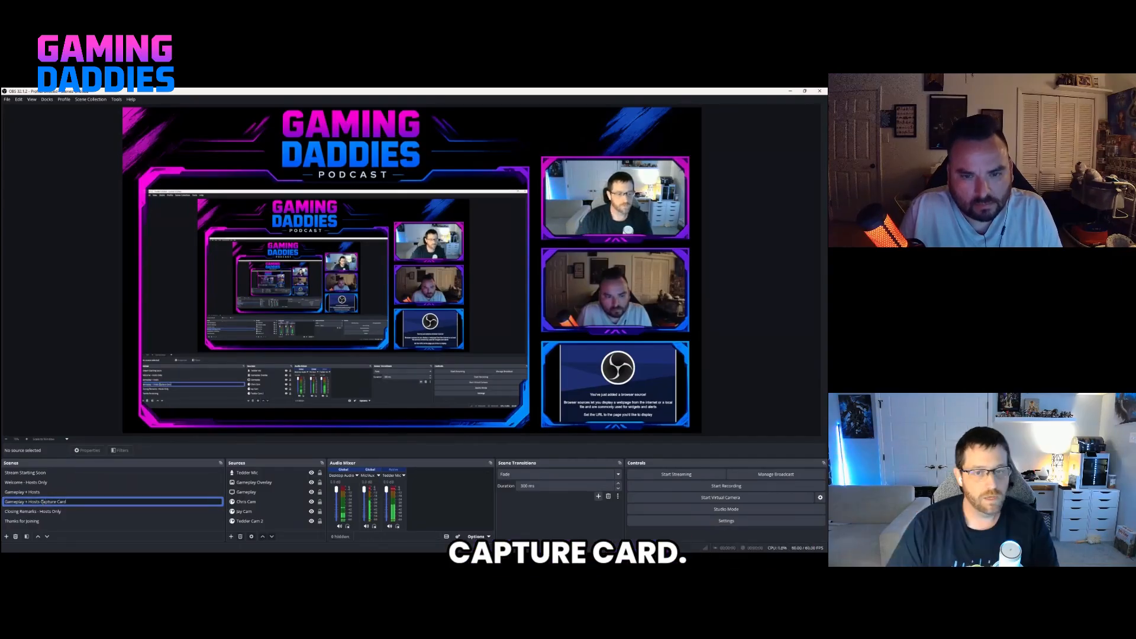
left_click(122, 491)
left_click(112, 502)
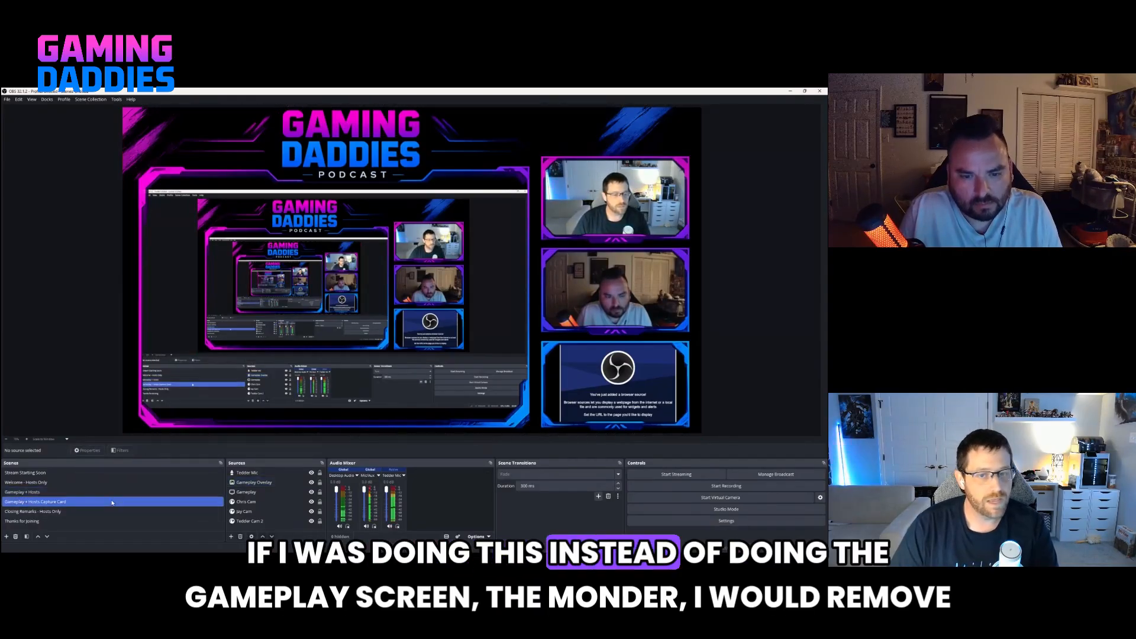
Replace the Gameplay display capture in "Gameplay + Hosts Capture Card" with a new Game Capture source.
left_click(253, 493)
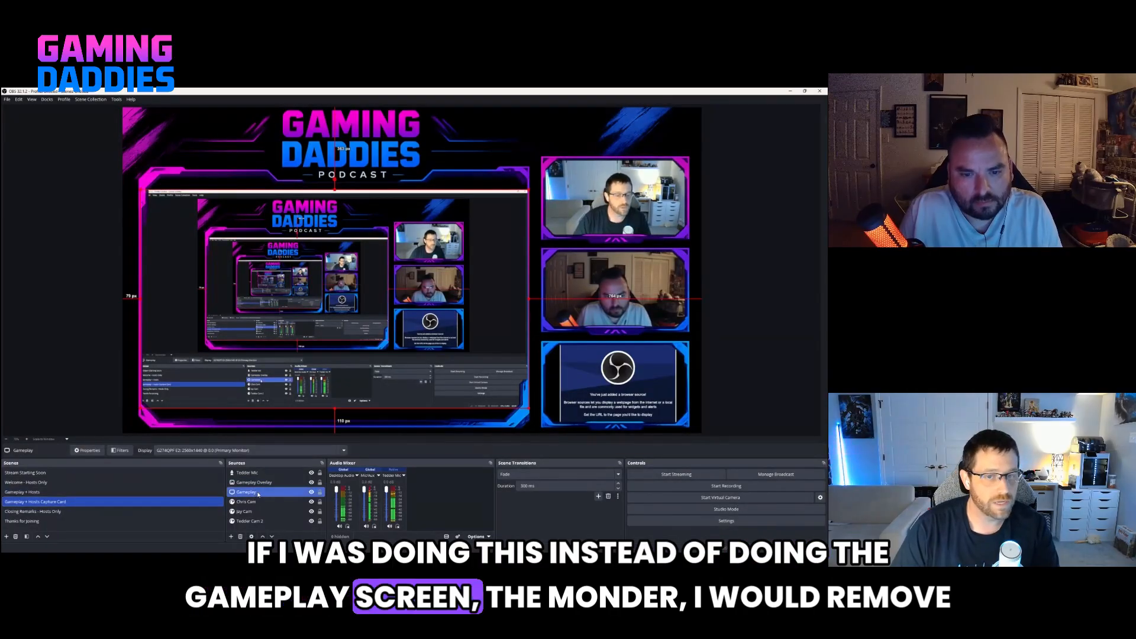
right_click(254, 494)
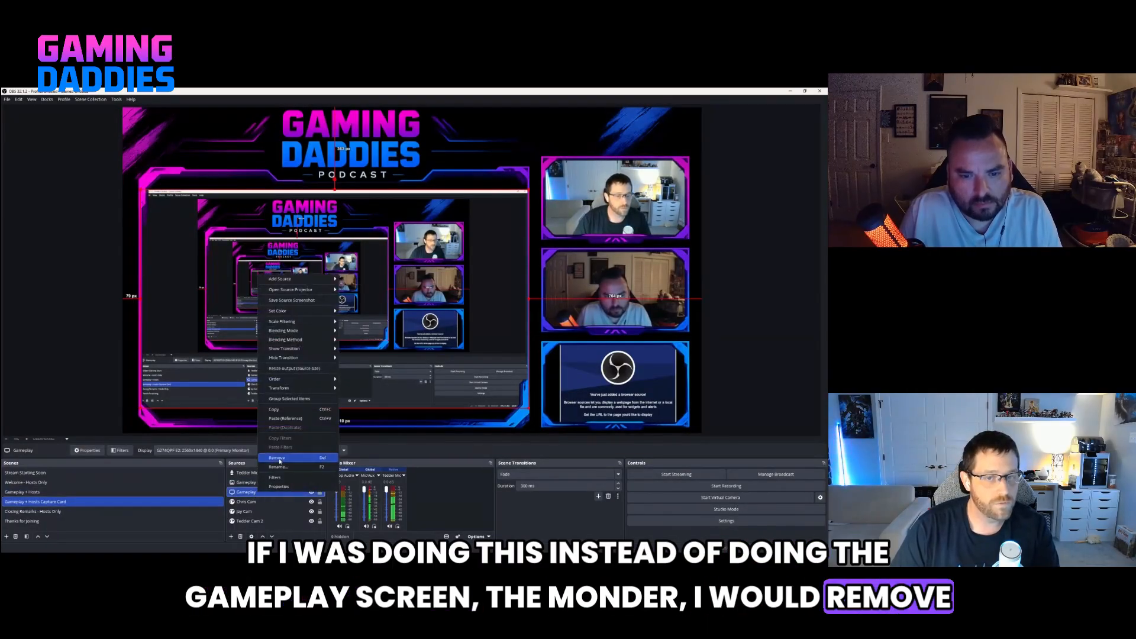
left_click(279, 458)
left_click(331, 294)
left_click(231, 536)
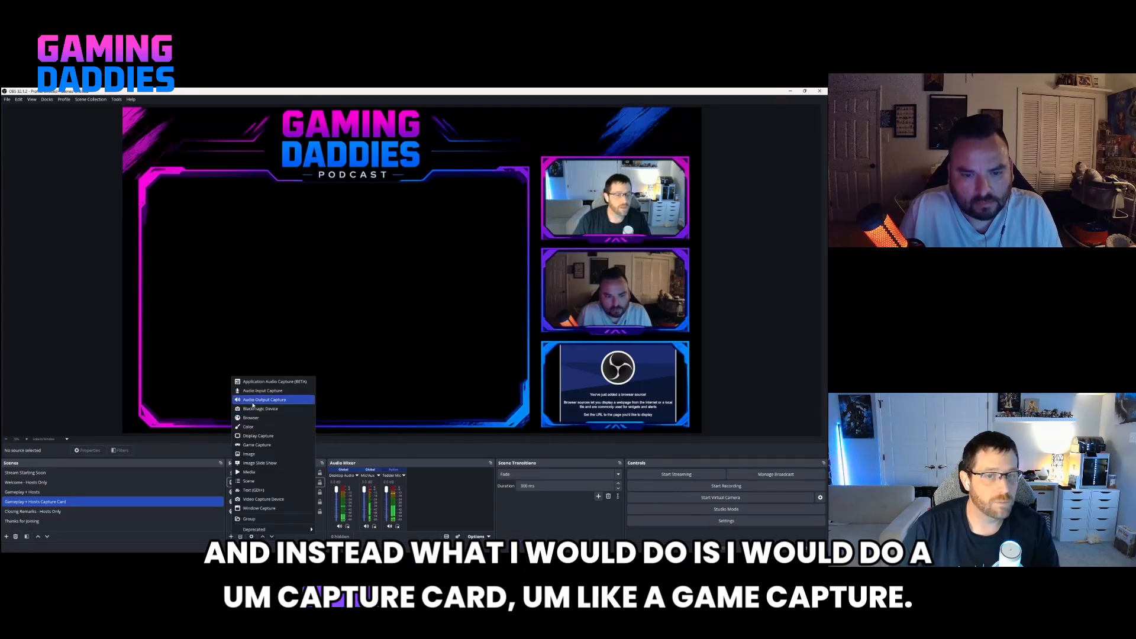
left_click(257, 445)
left_click(428, 374)
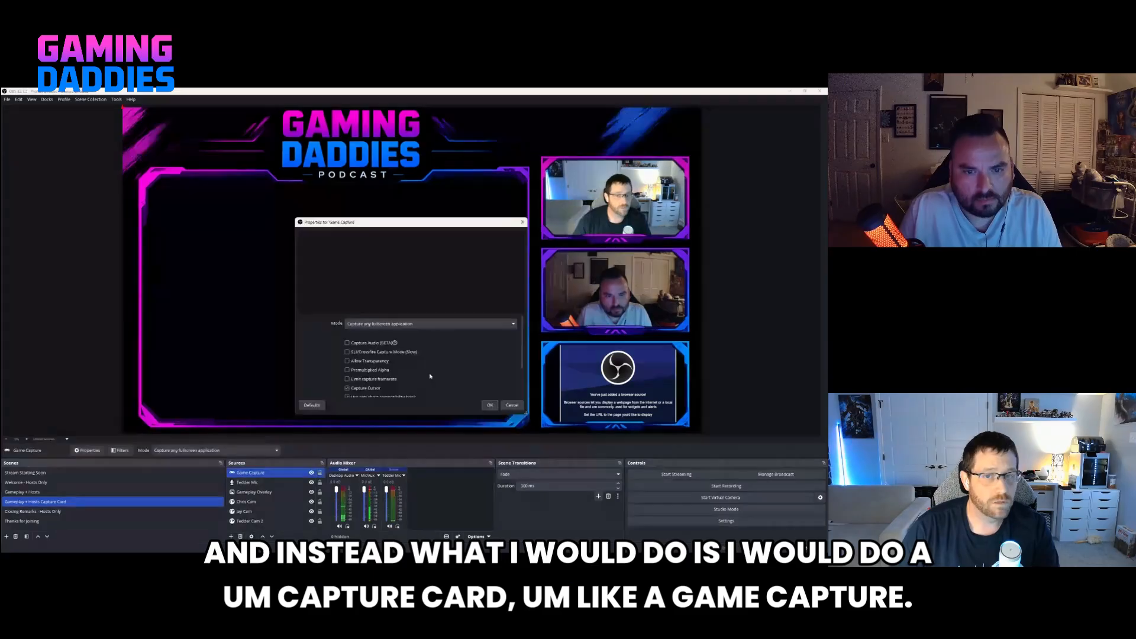
Try the "Capture specific window" mode for the new Game Capture source and discard the property changes.
left_click(409, 325)
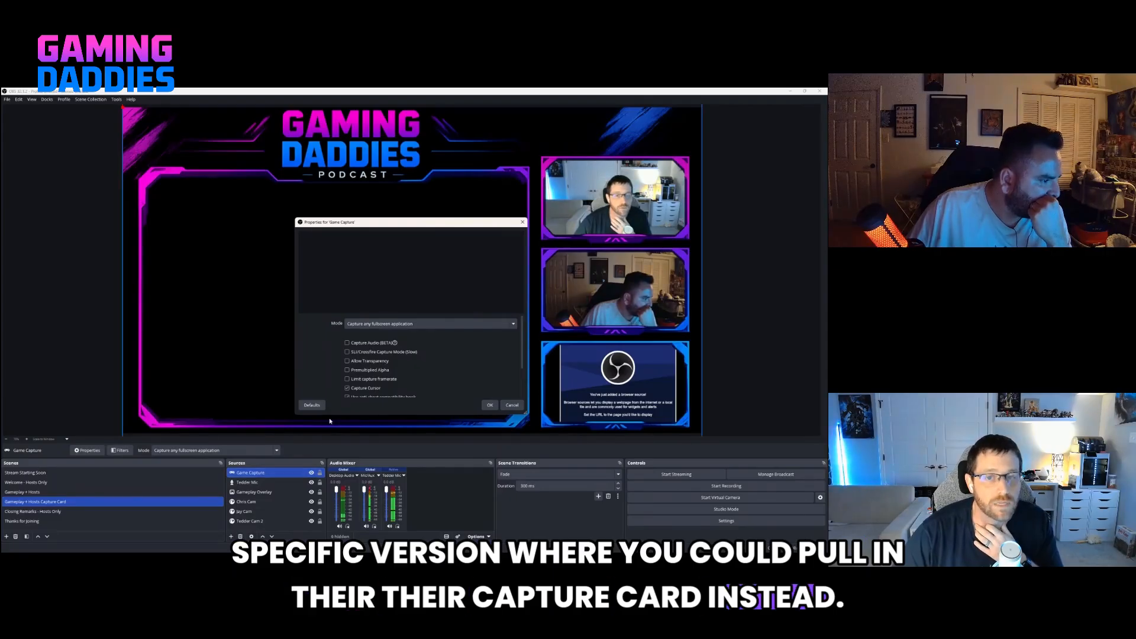
left_click(400, 324)
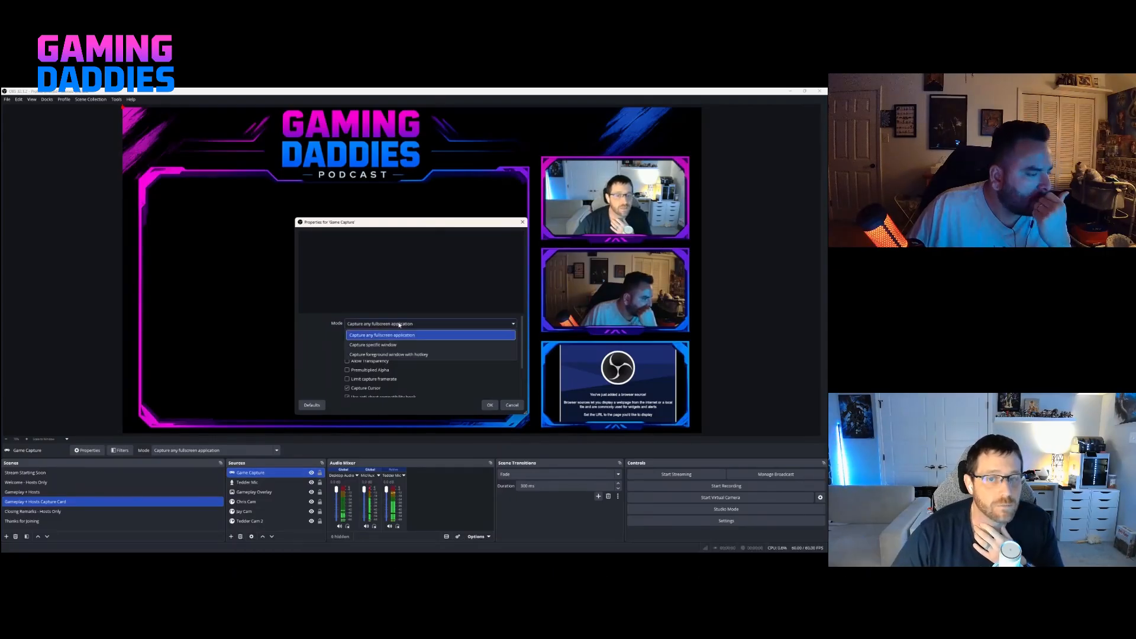
left_click(383, 345)
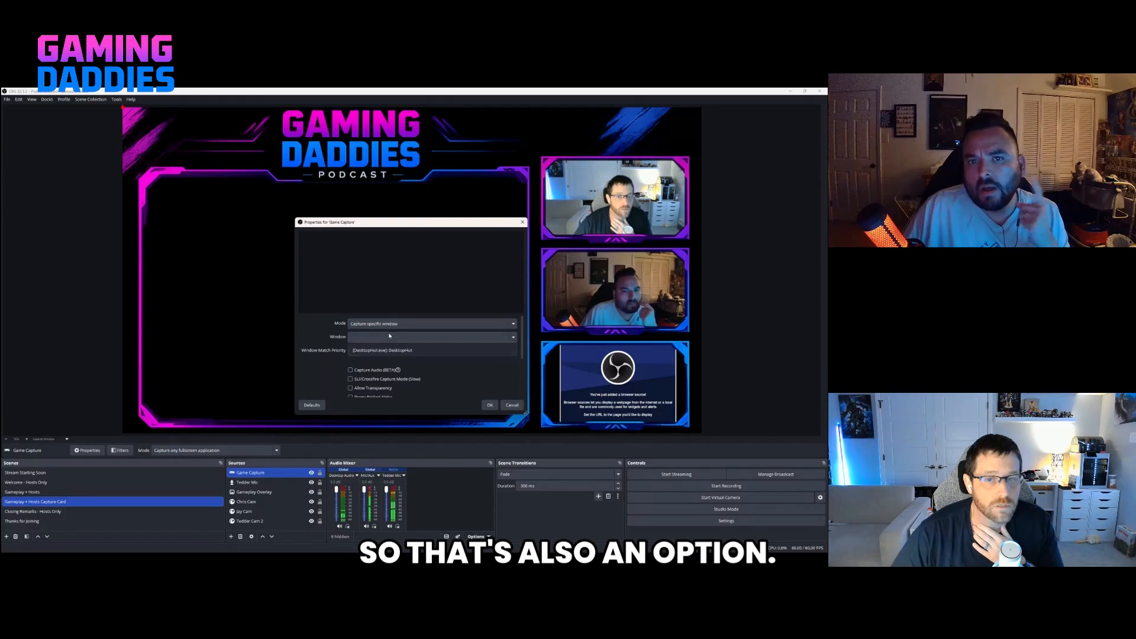
left_click(389, 337)
left_click(390, 325)
left_click(391, 324)
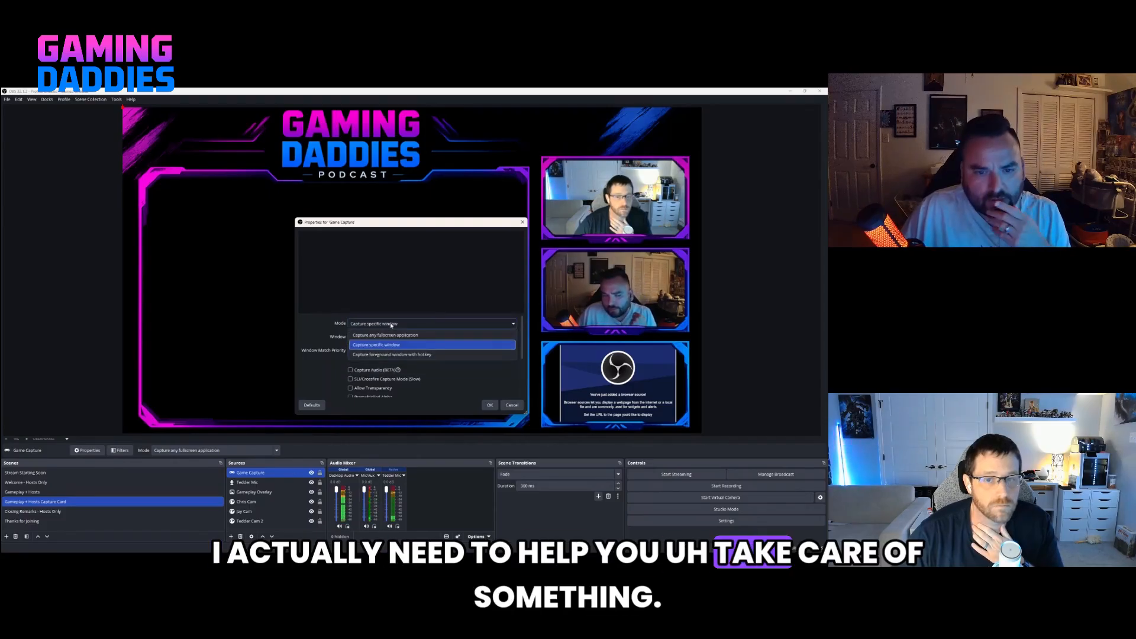
left_click(390, 326)
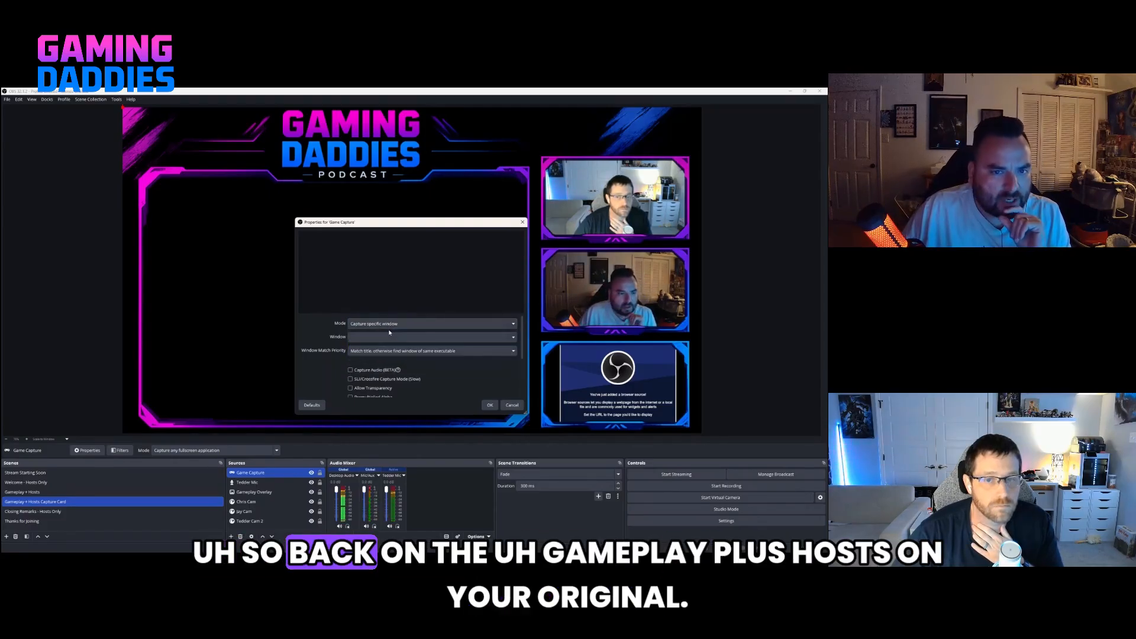
left_click(511, 405)
Add a new Game Capture source to "Gameplay + Hosts", keeping the mode "Capture any fullscreen application".
left_click(135, 492)
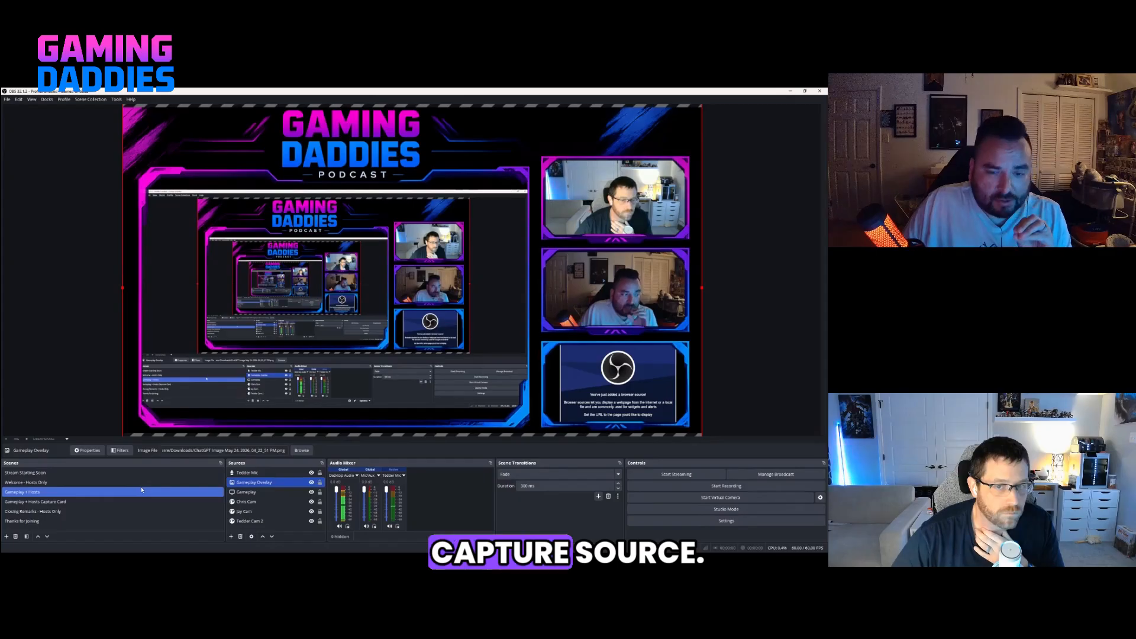
left_click(249, 492)
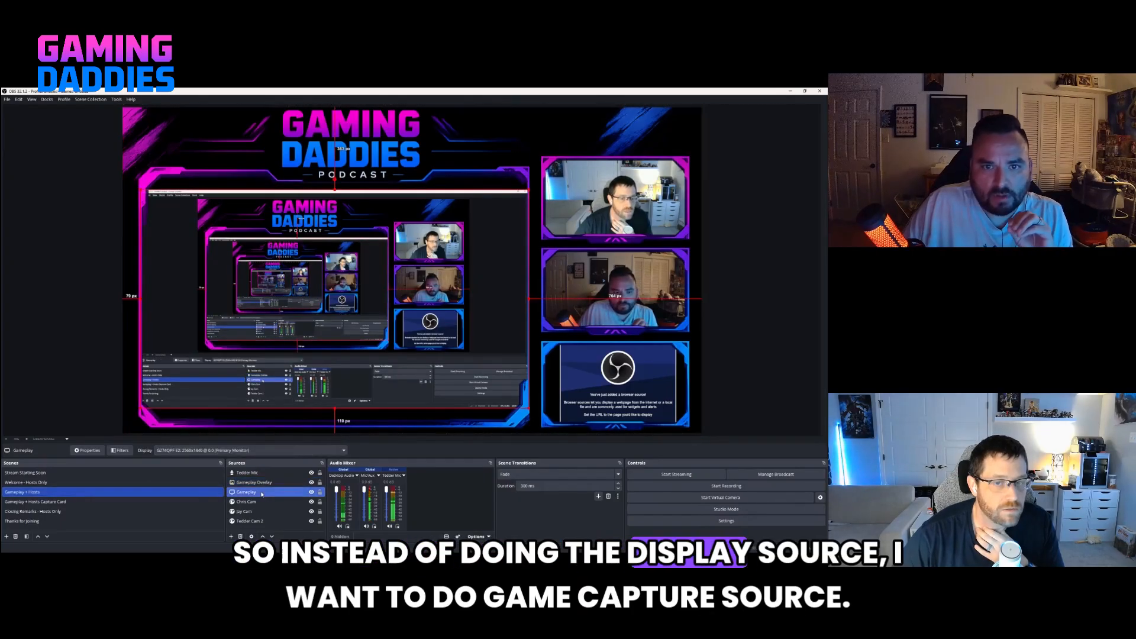
left_click(231, 538)
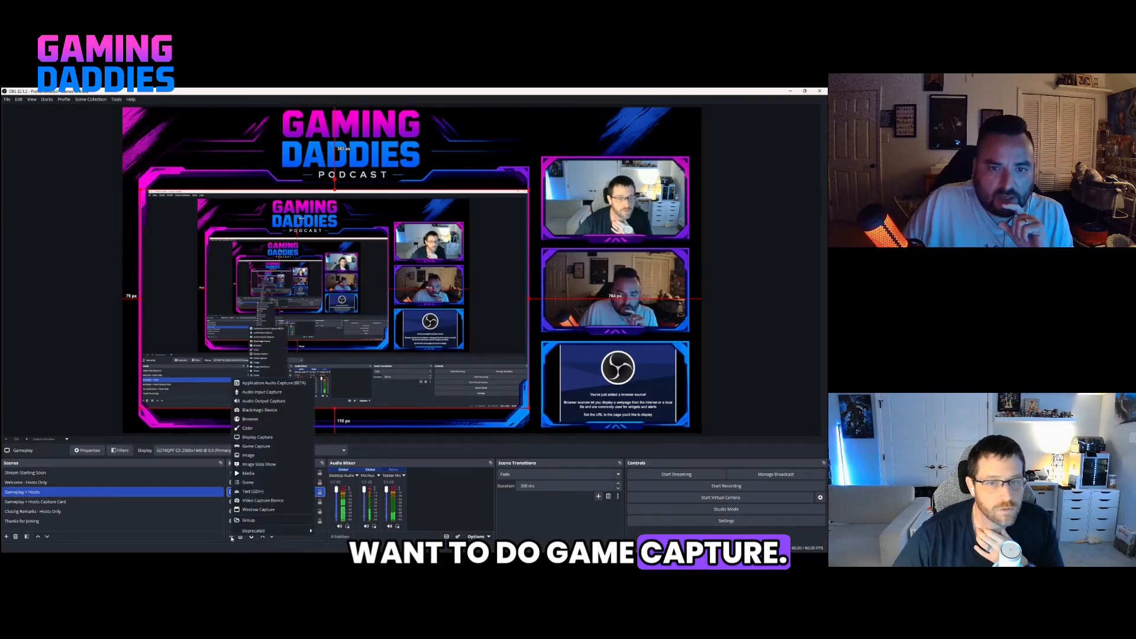
left_click(268, 371)
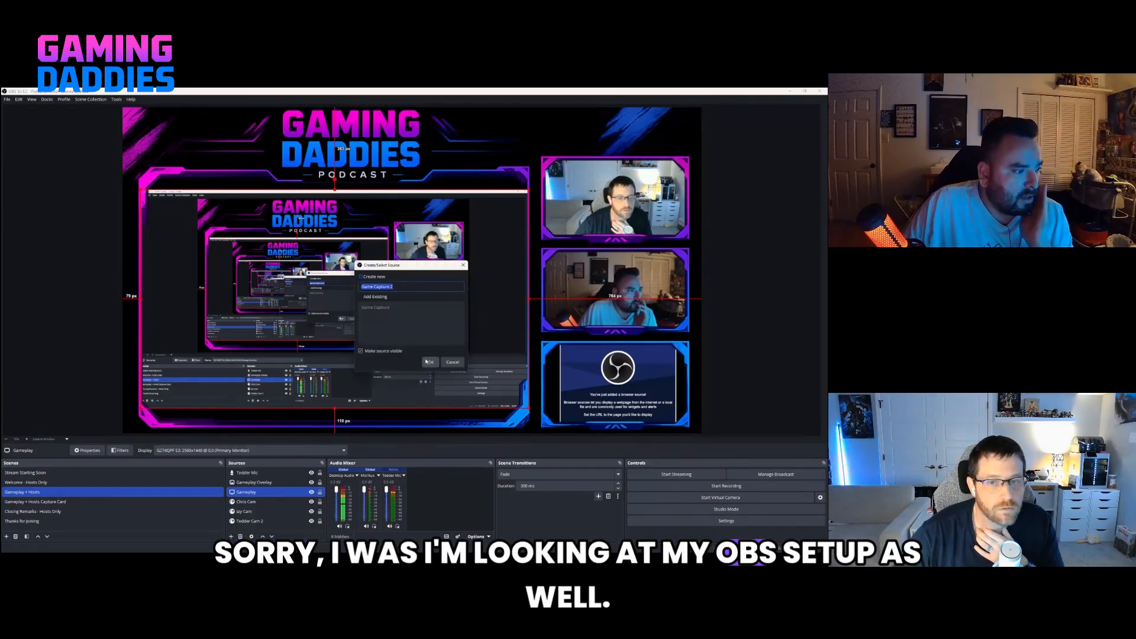
left_click(407, 286)
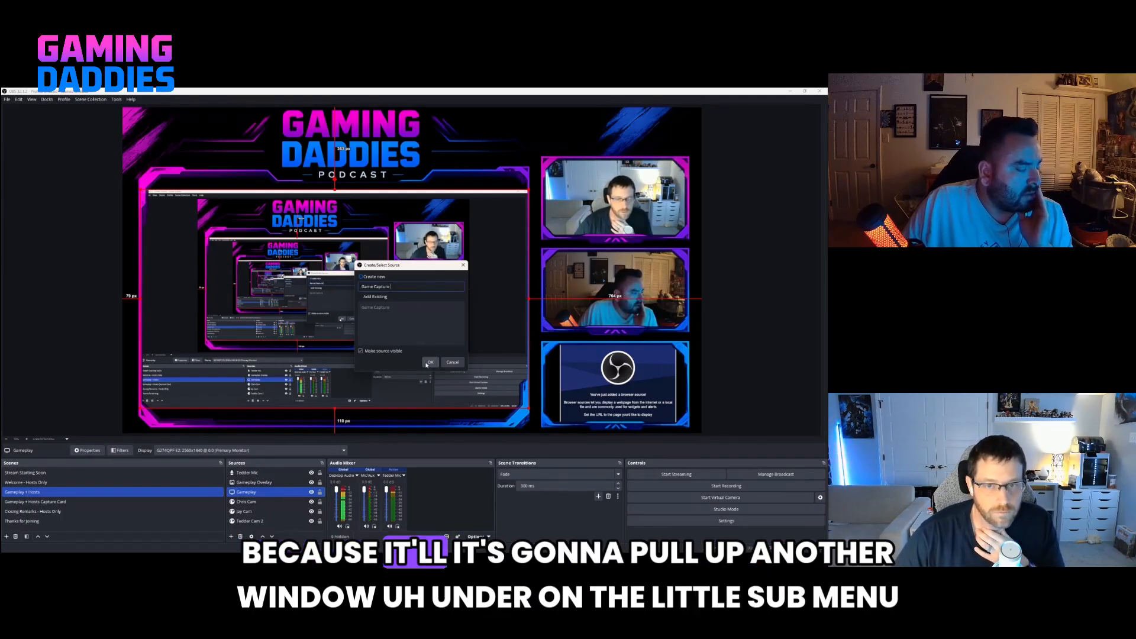
left_click(426, 363)
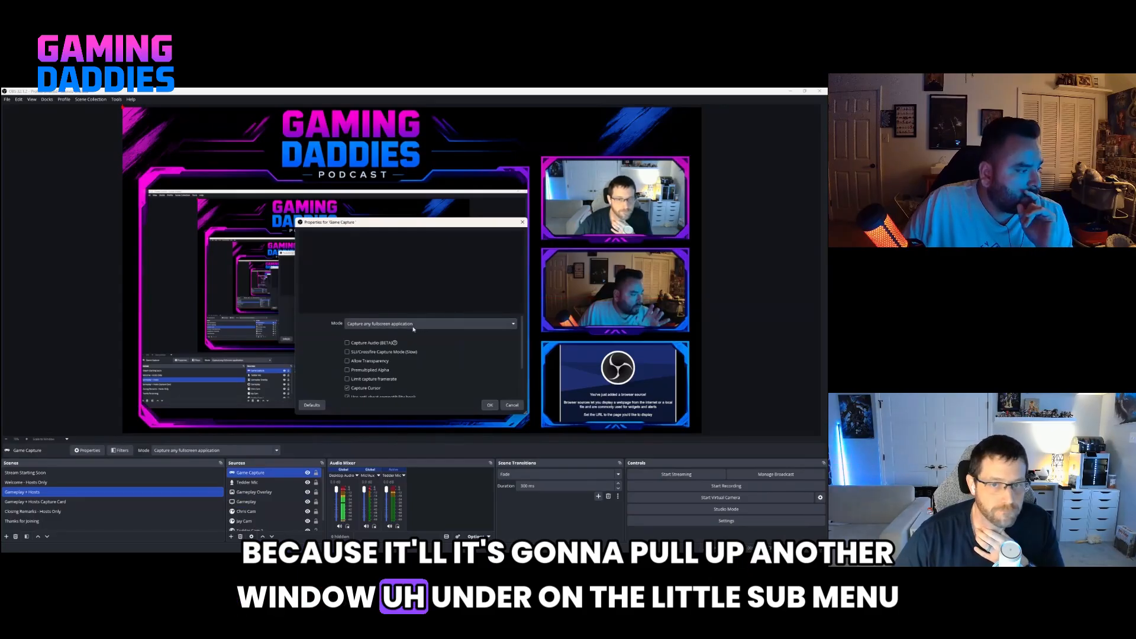
scroll(413, 353, "down", 3)
scroll(413, 355, "up", 3)
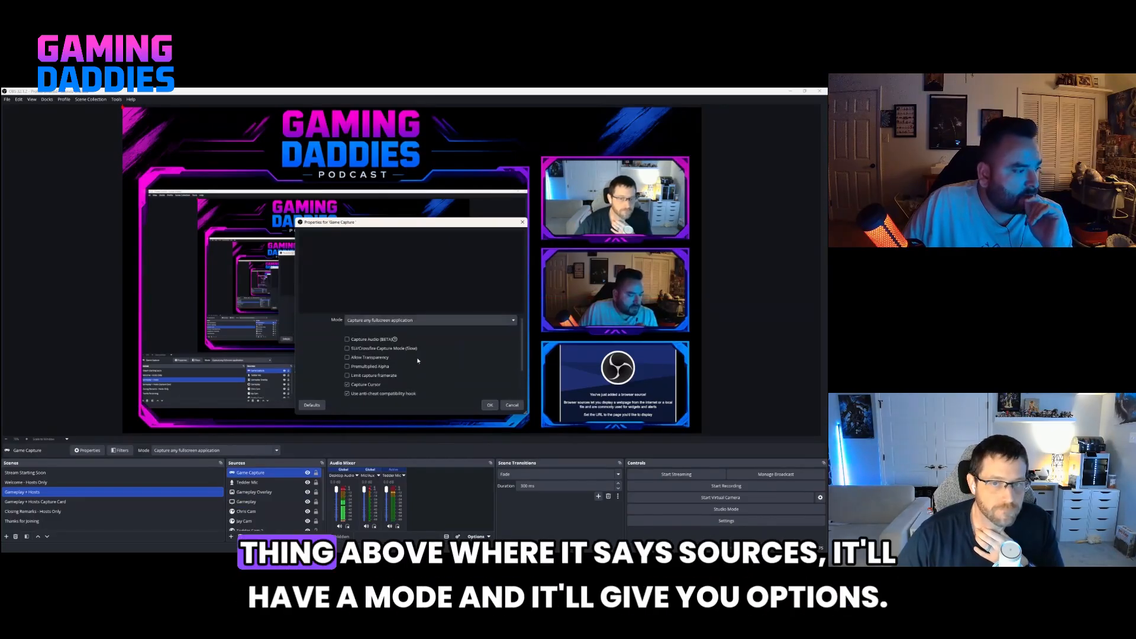
left_click(412, 320)
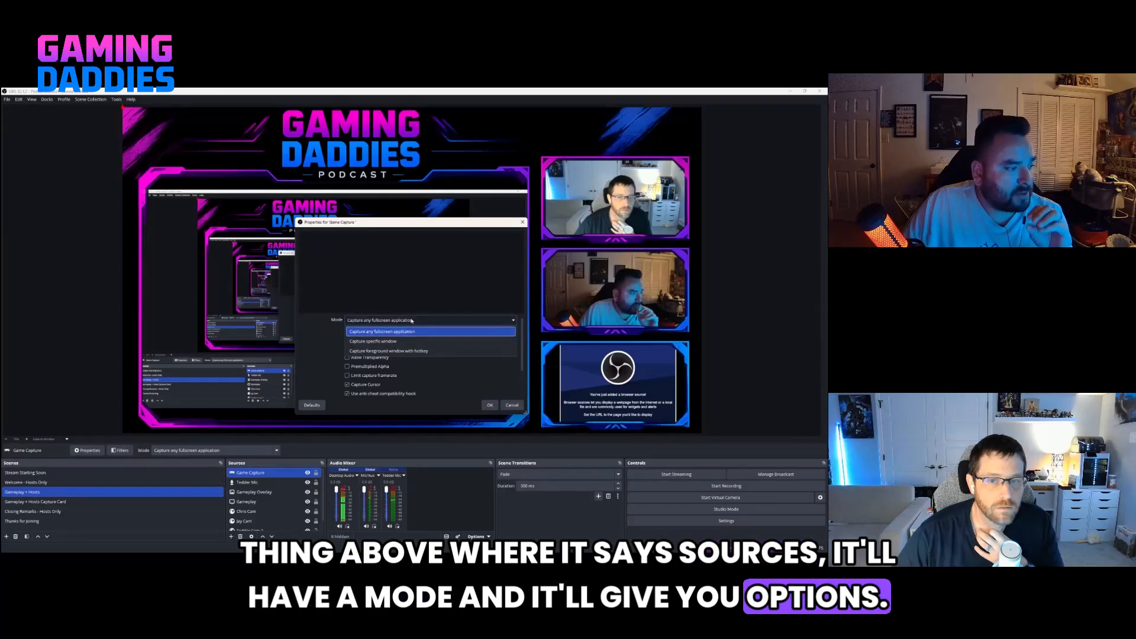
left_click(413, 320)
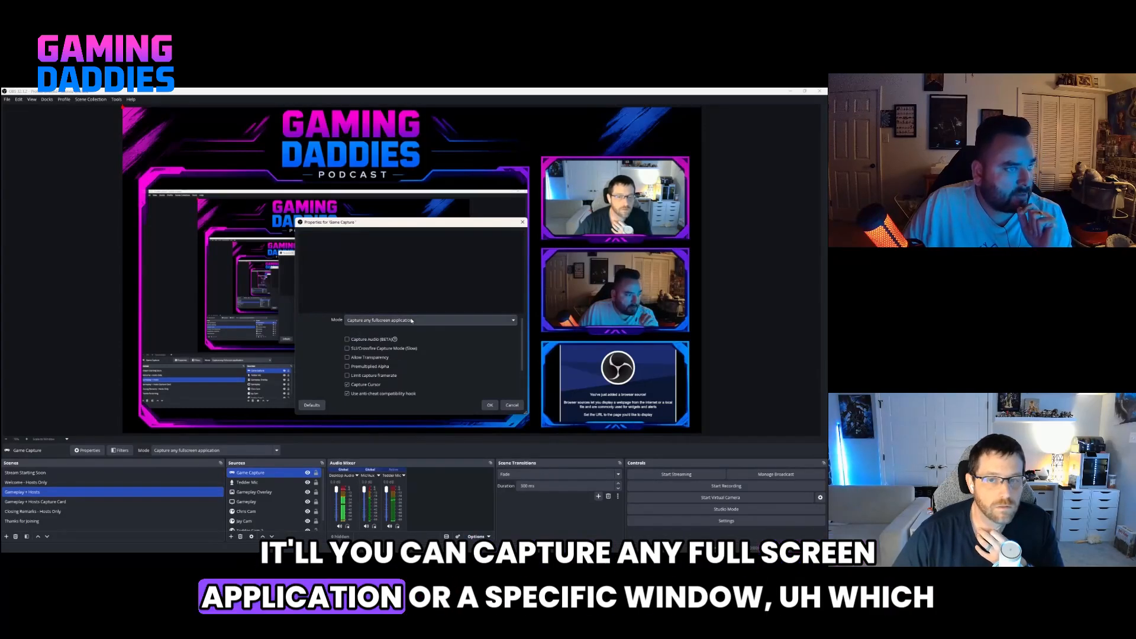
left_click(489, 406)
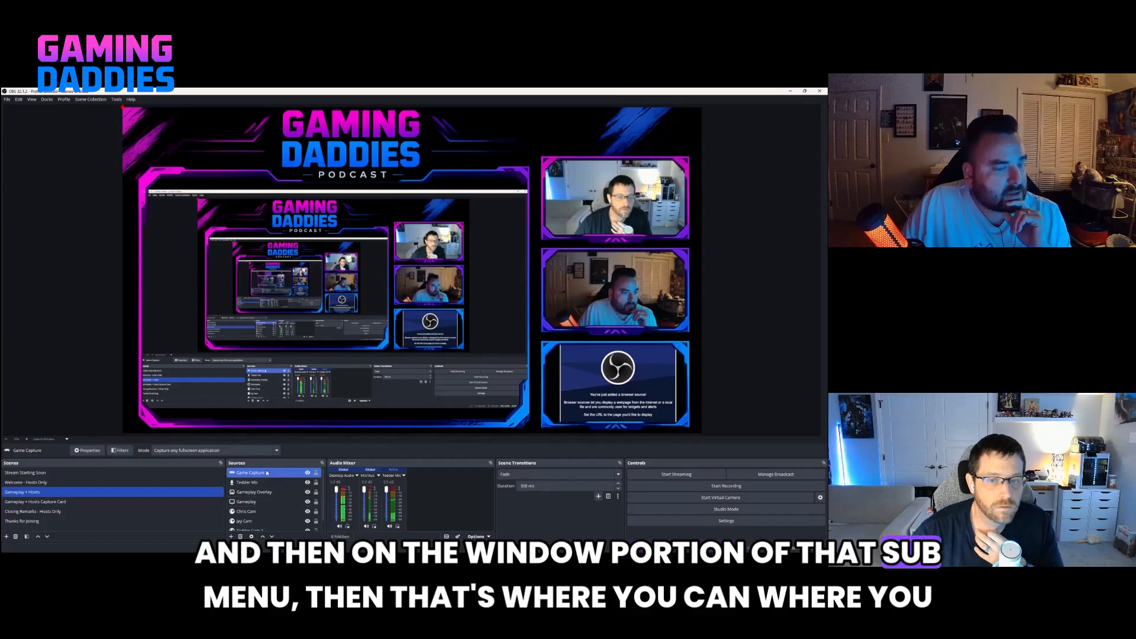
Set the game capture mode to "Capture specific window", try DesktopHut.exe as its window and clear that choice.
left_click(227, 451)
left_click(226, 451)
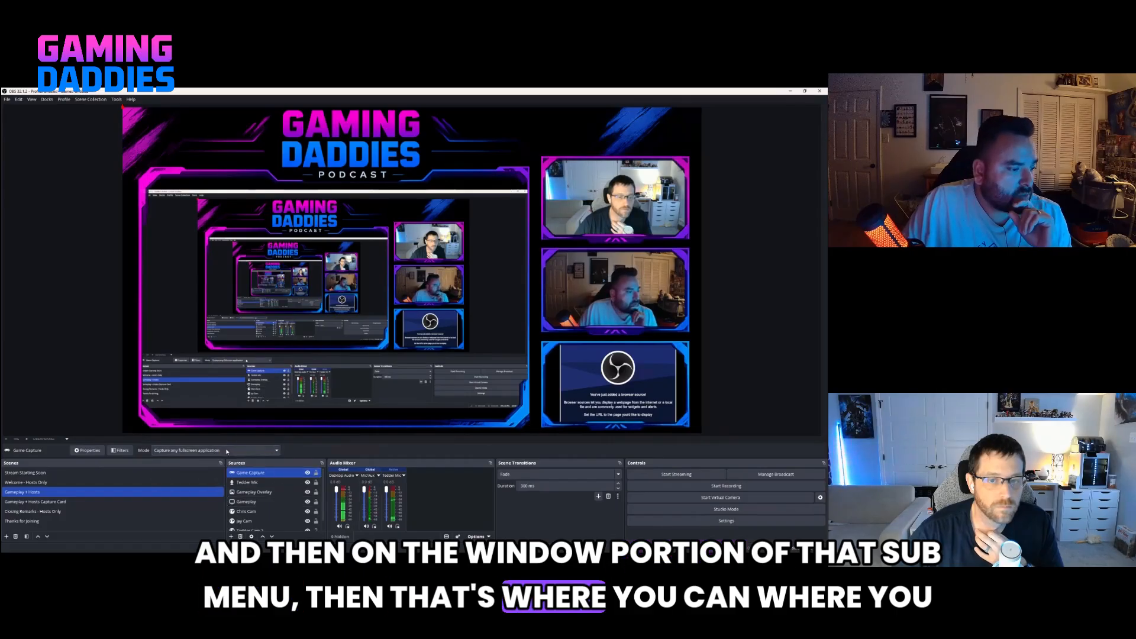
left_click(201, 464)
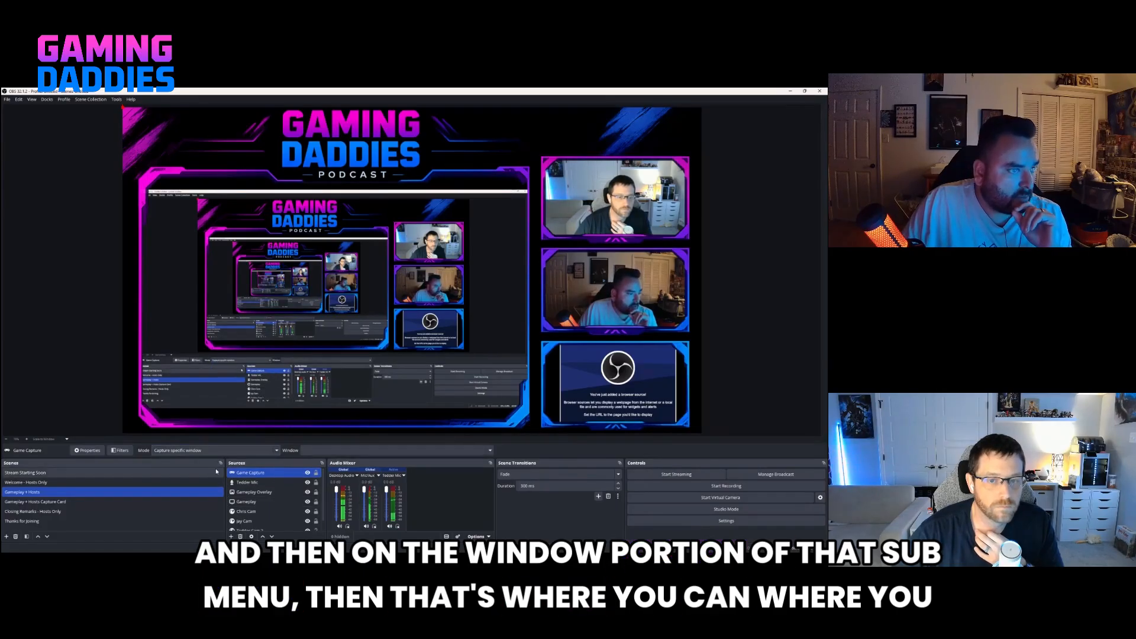
left_click(314, 451)
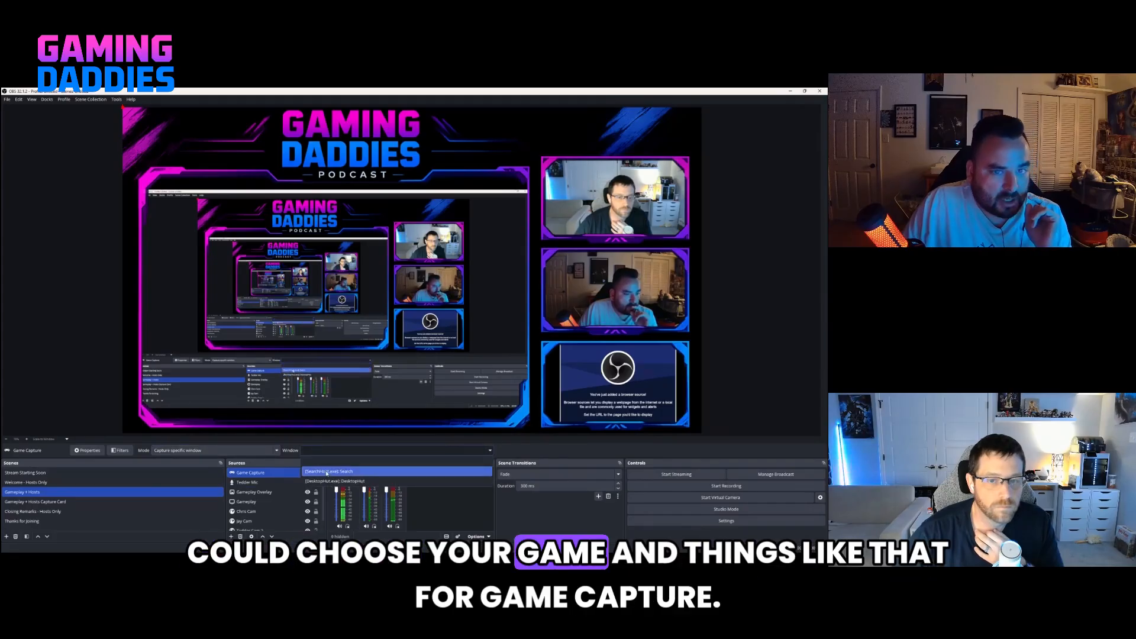
left_click(327, 481)
left_click(325, 453)
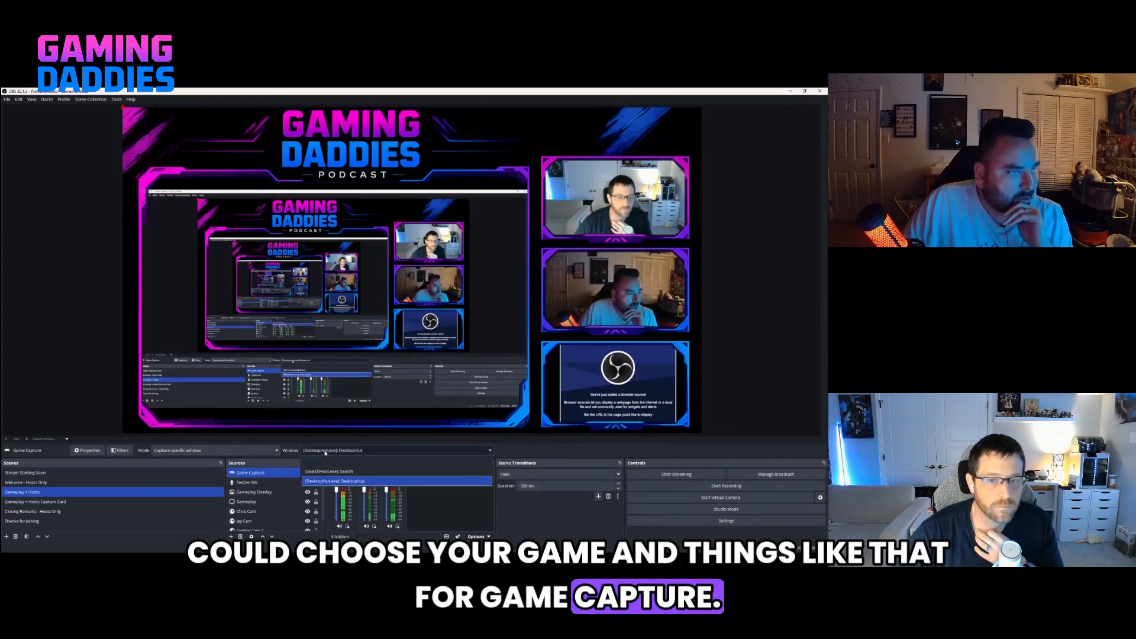
left_click(324, 462)
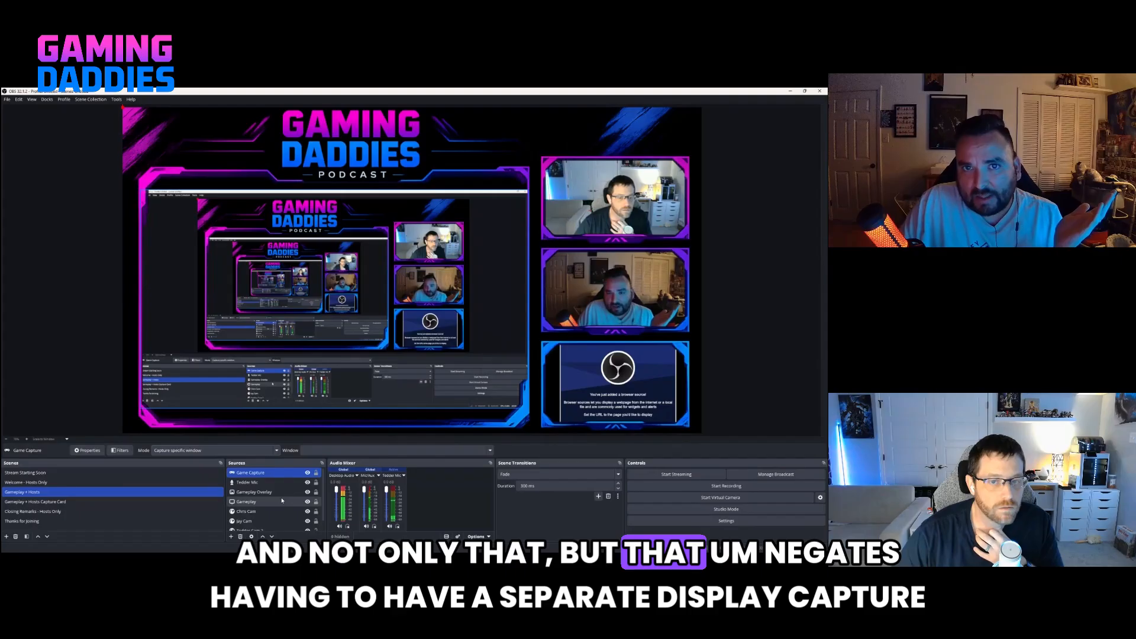
Select the Gameplay display capture source and move the OBS window off the shared monitor.
left_click(253, 502)
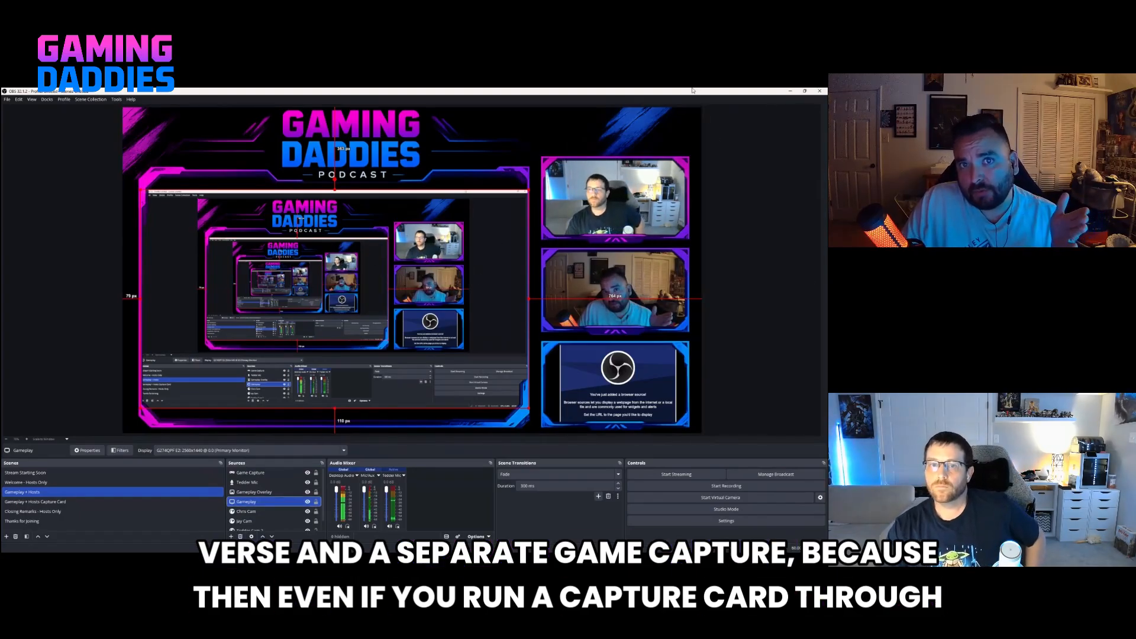
left_click_drag(704, 91, 1115, 367)
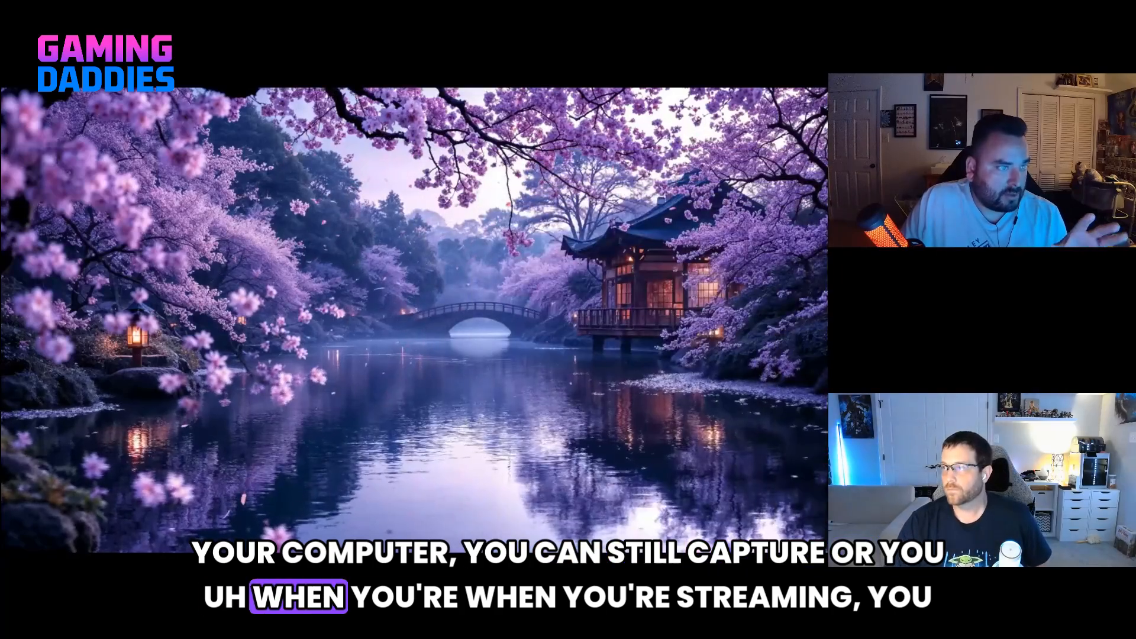